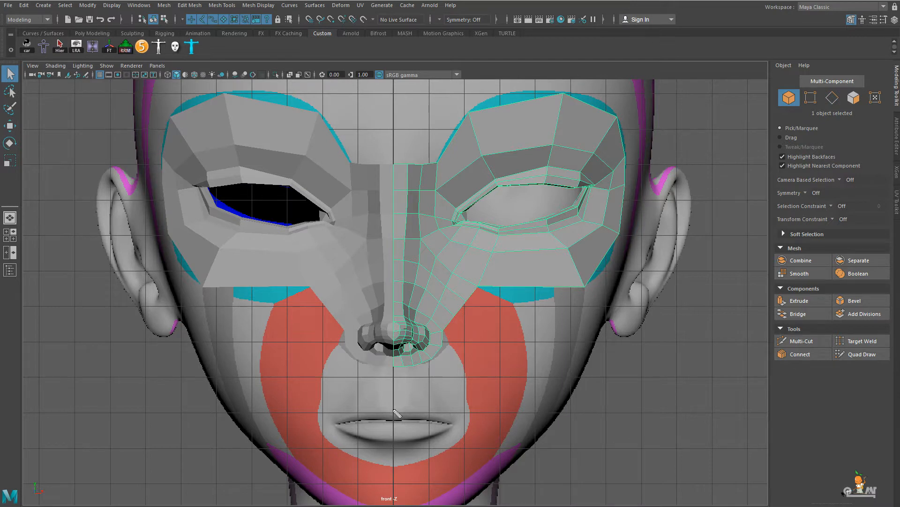
{"action": "mouse_move", "coordinate": [397, 409]}
{"action": "left_mouse_down"}
{"action": "mouse_move", "coordinate": [452, 421]}
{"action": "mouse_move", "coordinate": [395, 440]}
{"action": "left_mouse_up"}
{"action": "left_click_drag", "start_coordinate": [402, 362], "coordinate": [404, 503]}
{"action": "left_click_drag", "start_coordinate": [412, 359], "coordinate": [422, 485]}
{"action": "left_click_drag", "start_coordinate": [423, 361], "coordinate": [438, 488]}
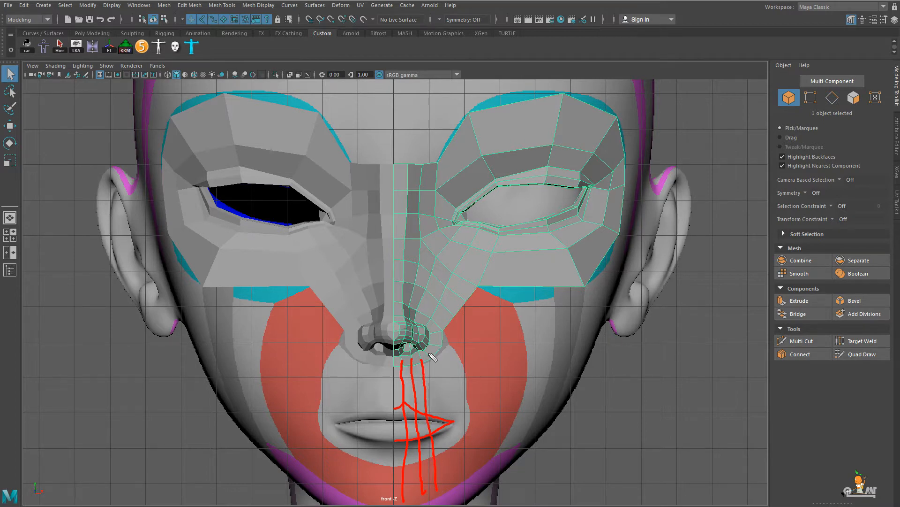
{"action": "left_click_drag", "start_coordinate": [430, 361], "coordinate": [446, 477]}
{"action": "left_click_drag", "start_coordinate": [397, 421], "coordinate": [440, 424]}
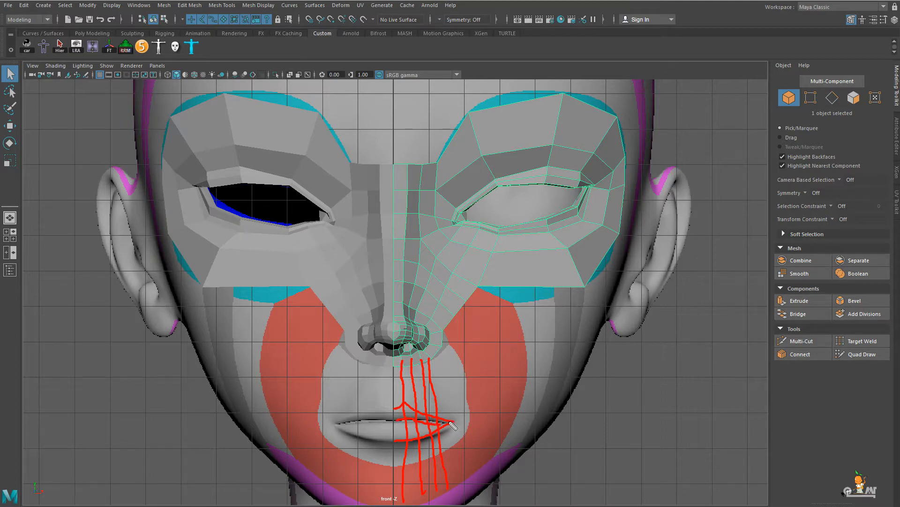
{"action": "mouse_move", "coordinate": [530, 395]}
{"action": "left_mouse_down"}
{"action": "mouse_move", "coordinate": [466, 408]}
{"action": "mouse_move", "coordinate": [447, 424]}
{"action": "mouse_move", "coordinate": [454, 437]}
{"action": "mouse_move", "coordinate": [548, 437]}
{"action": "left_mouse_up"}
{"action": "mouse_move", "coordinate": [407, 393]}
{"action": "left_mouse_down"}
{"action": "mouse_move", "coordinate": [464, 428]}
{"action": "mouse_move", "coordinate": [449, 438]}
{"action": "left_mouse_up"}
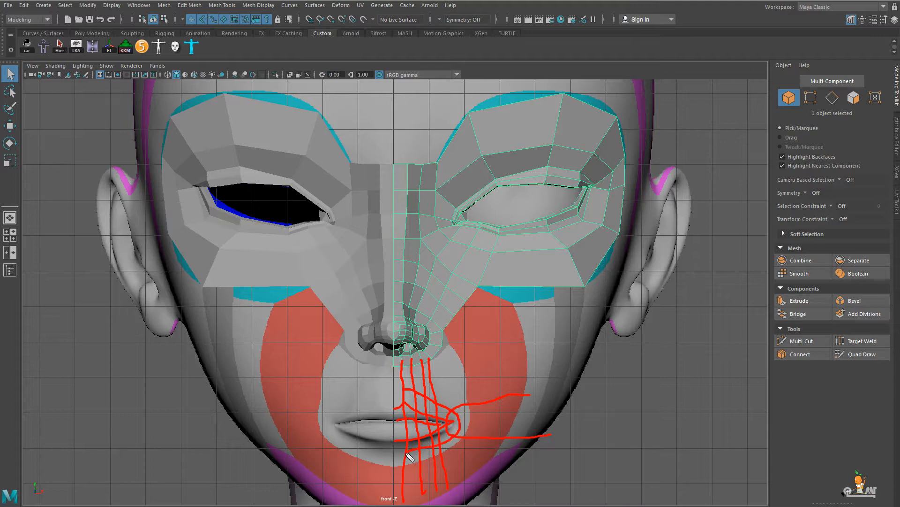
{"action": "mouse_move", "coordinate": [405, 380]}
{"action": "left_mouse_down"}
{"action": "mouse_move", "coordinate": [456, 404]}
{"action": "mouse_move", "coordinate": [472, 424]}
{"action": "mouse_move", "coordinate": [461, 444]}
{"action": "mouse_move", "coordinate": [410, 466]}
{"action": "left_mouse_up"}
{"action": "mouse_move", "coordinate": [443, 429]}
{"action": "left_mouse_down"}
{"action": "mouse_move", "coordinate": [478, 459]}
{"action": "mouse_move", "coordinate": [502, 464]}
{"action": "left_mouse_up"}
{"action": "right_click", "coordinate": [497, 338]}
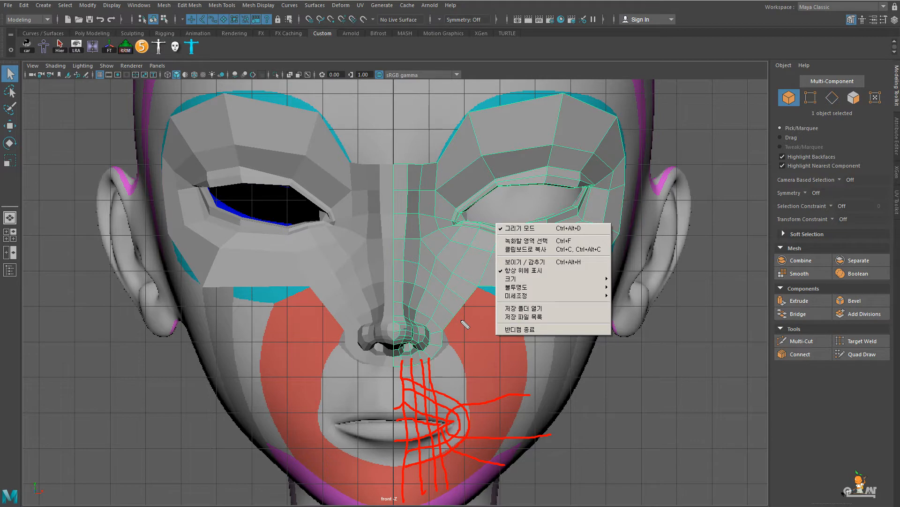
{"action": "left_click", "coordinate": [463, 317]}
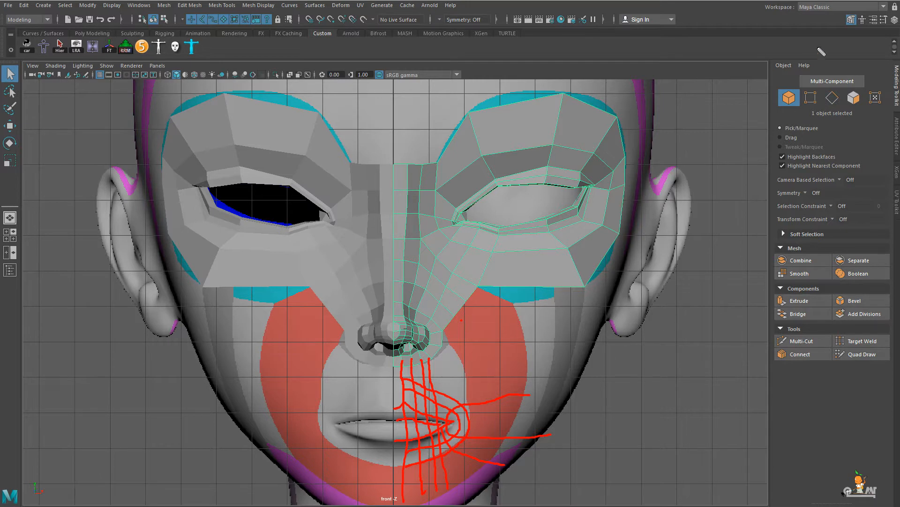
{"action": "key", "text": "Escape"}
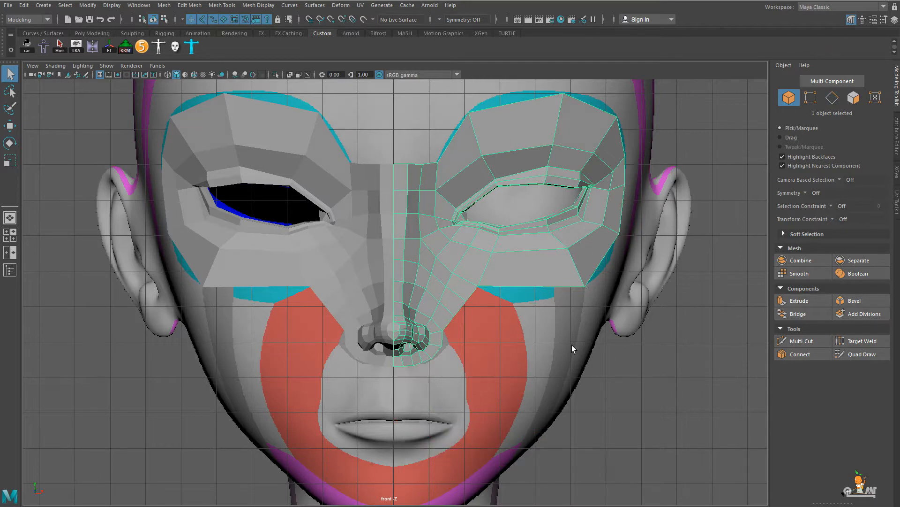
Delete the horizontal edge loop that crosses the middle of the nose bridge.
{"action": "scroll", "coordinate": [571, 414], "scroll_direction": "up", "scroll_amount": 6}
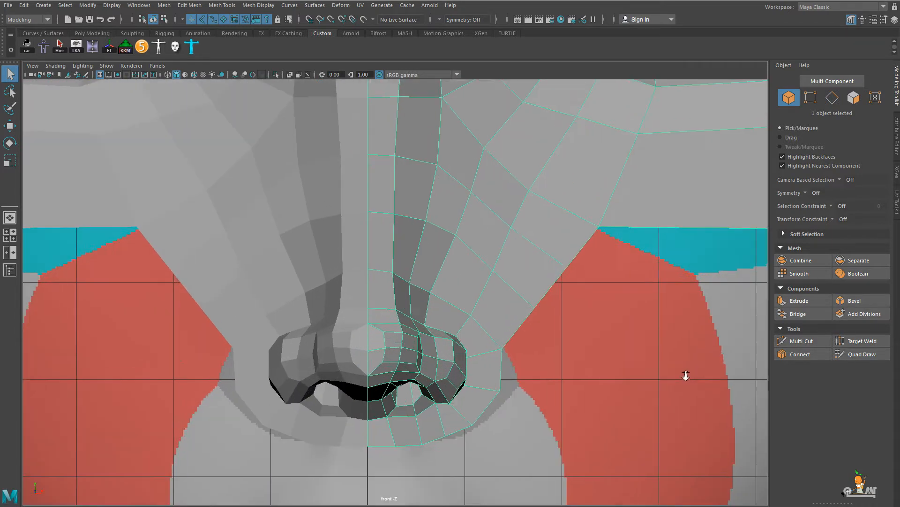
{"action": "middle_click_drag", "start_coordinate": [686, 374], "coordinate": [464, 370], "text": "alt"}
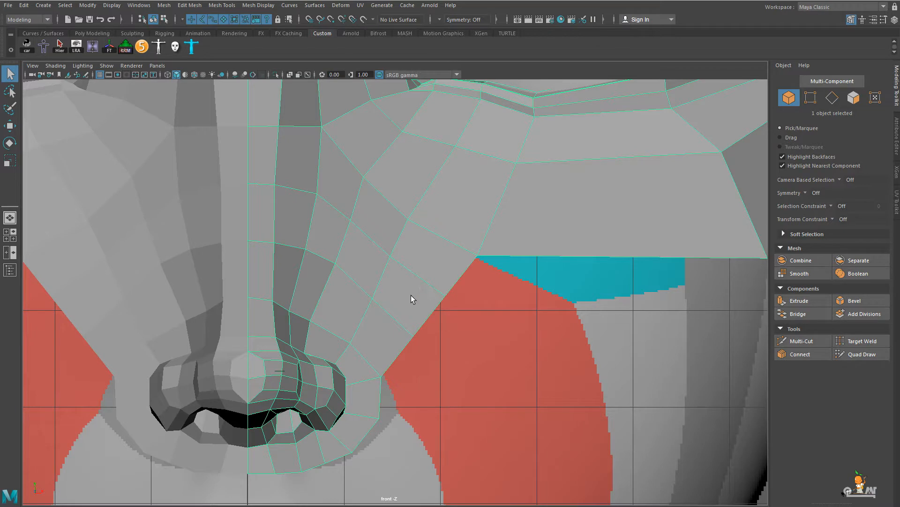
{"action": "key", "text": "F10"}
{"action": "double_click", "coordinate": [373, 242]}
{"action": "scroll", "coordinate": [478, 298], "scroll_direction": "down", "scroll_amount": 4}
{"action": "right_click_drag", "start_coordinate": [454, 302], "coordinate": [423, 319], "text": "shift"}
{"action": "scroll", "coordinate": [511, 336], "scroll_direction": "up", "scroll_amount": 3}
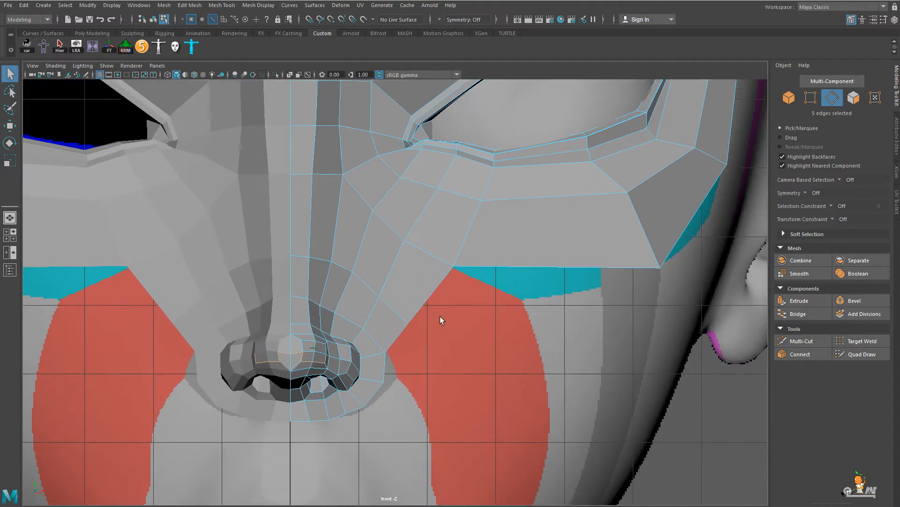
Slide the remaining edge row across the nose upward with the Transform Constraint set to Surface Slide.
{"action": "left_click", "coordinate": [373, 291]}
{"action": "left_click", "coordinate": [835, 220]}
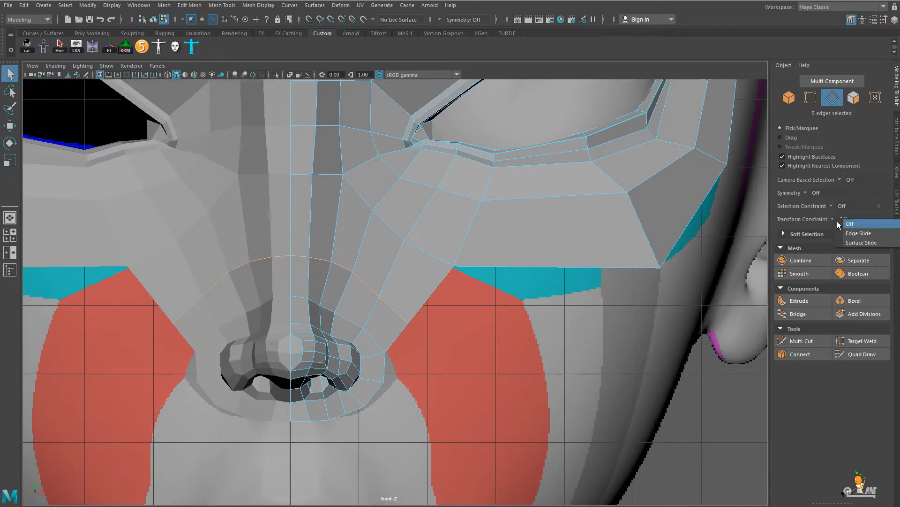
{"action": "left_click", "coordinate": [859, 243]}
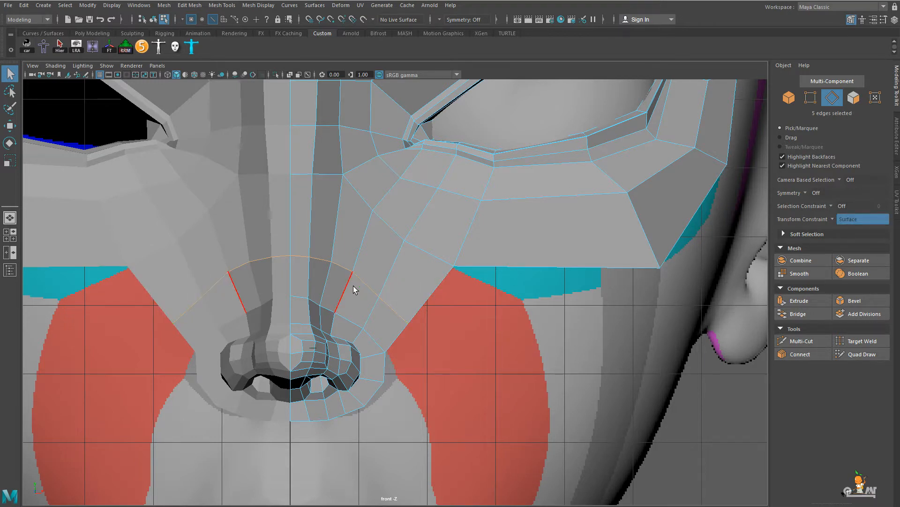
{"action": "key", "text": "w"}
{"action": "middle_click_drag", "start_coordinate": [380, 260], "coordinate": [392, 242]}
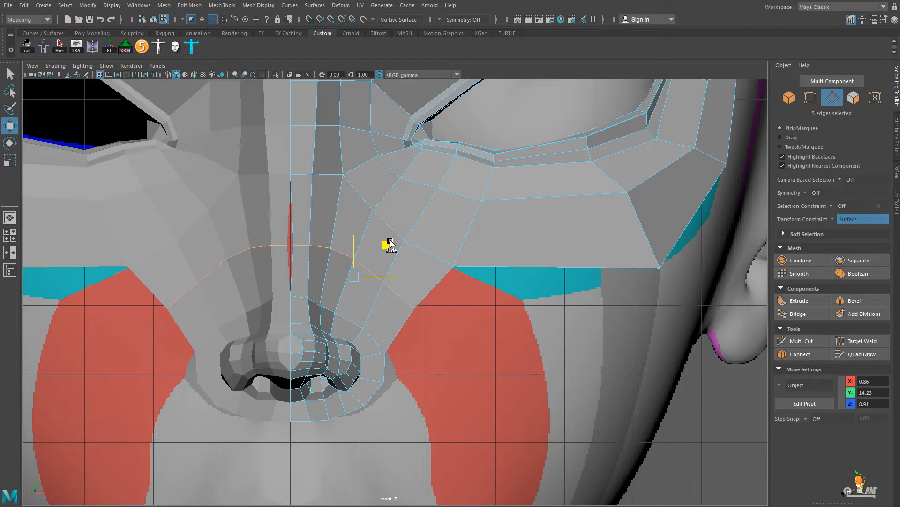
{"action": "scroll", "coordinate": [406, 292], "scroll_direction": "up", "scroll_amount": 3}
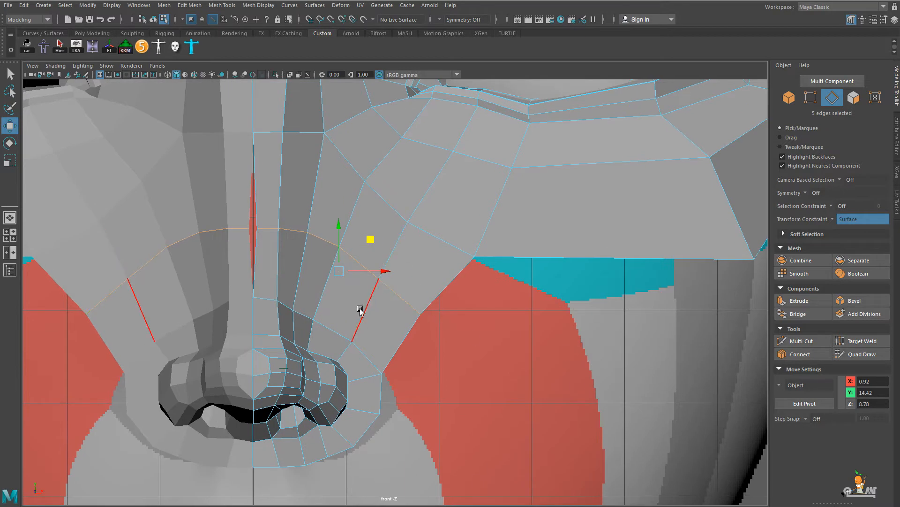
Turn the Transform Constraint off and move the row's centre vertex back onto the midline at X 0.00.
{"action": "key", "text": "F9"}
{"action": "left_click", "coordinate": [833, 219]}
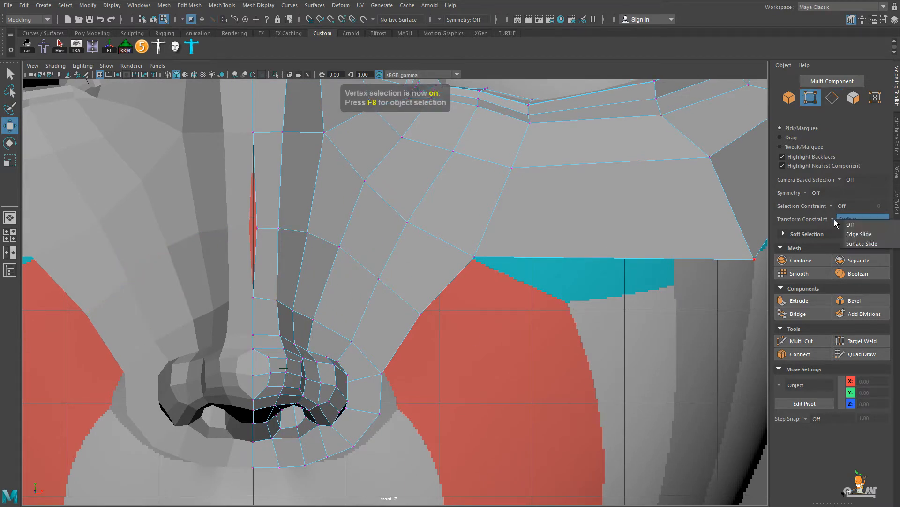
{"action": "left_click", "coordinate": [844, 223]}
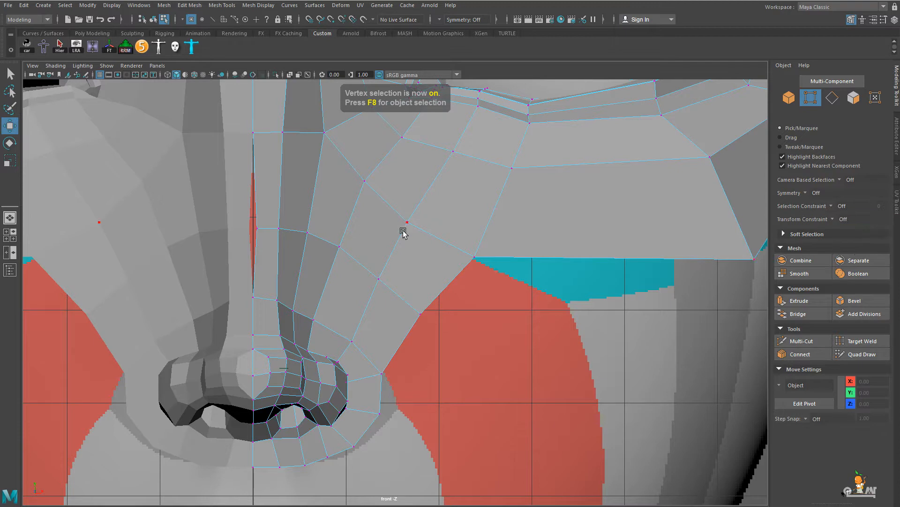
{"action": "left_click", "coordinate": [260, 230]}
{"action": "left_click_drag", "start_coordinate": [305, 230], "coordinate": [288, 226]}
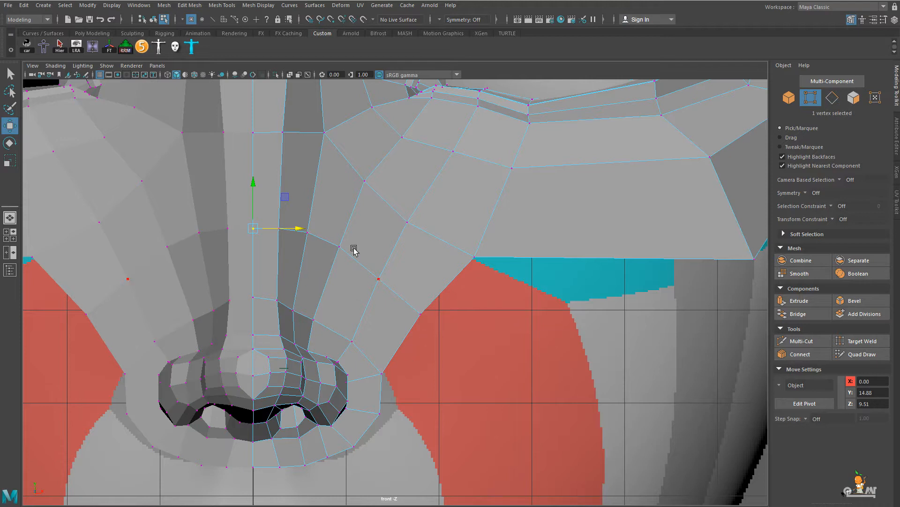
{"action": "scroll", "coordinate": [469, 319], "scroll_direction": "down", "scroll_amount": 5}
{"action": "scroll", "coordinate": [442, 301], "scroll_direction": "up", "scroll_amount": 4}
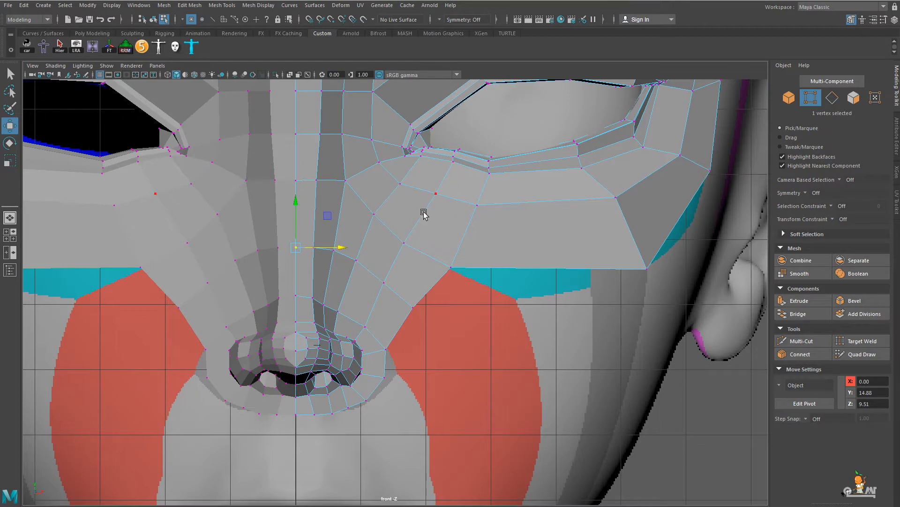
Delete all construction history in the scene.
{"action": "left_click", "coordinate": [23, 5]}
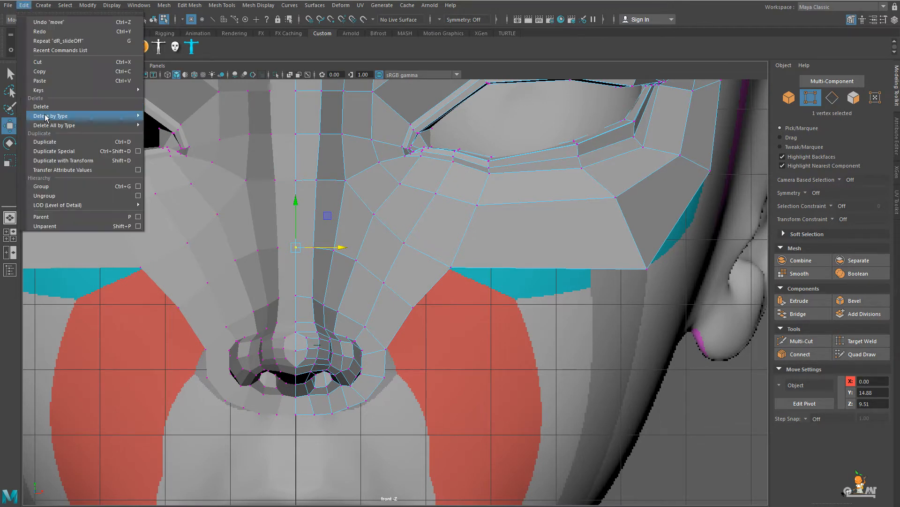
{"action": "mouse_move", "coordinate": [54, 125]}
{"action": "left_click", "coordinate": [162, 133]}
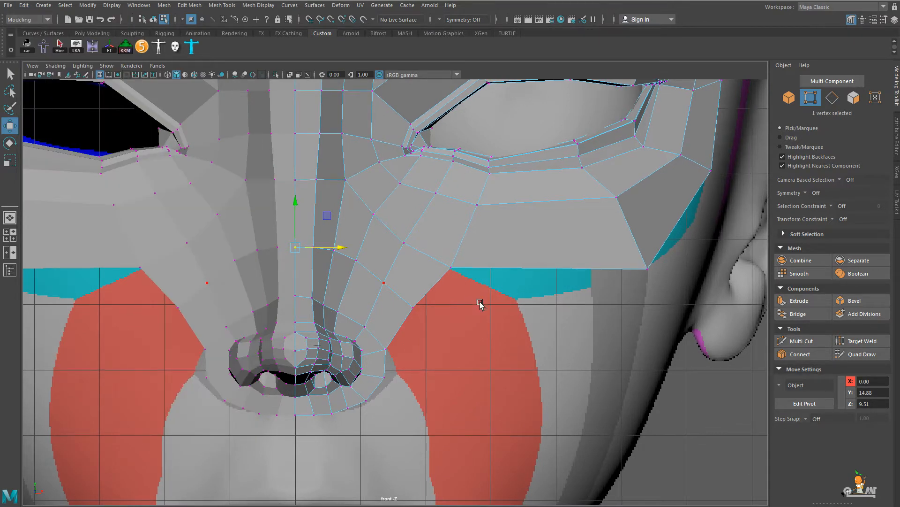
Delete the edge line running from below the inner eye down the cheek to the nostril wing.
{"action": "scroll", "coordinate": [469, 301], "scroll_direction": "up", "scroll_amount": 2}
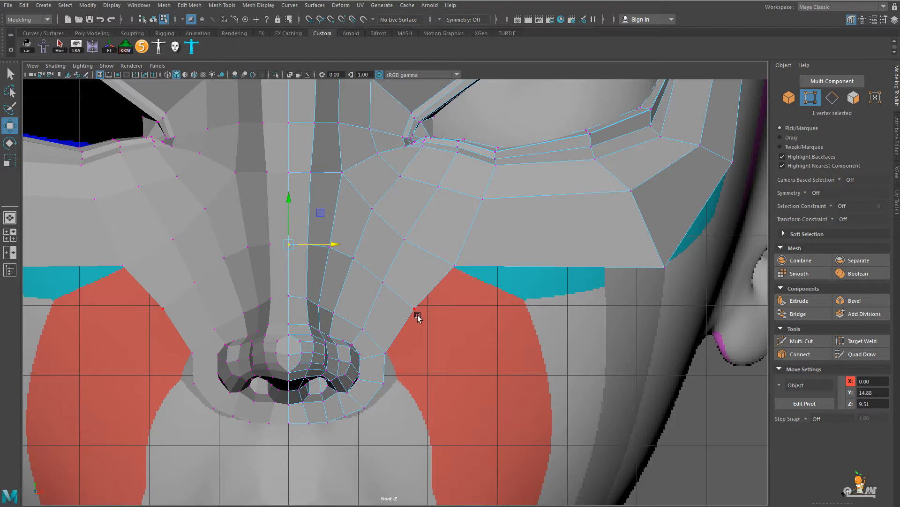
{"action": "key", "text": "F10"}
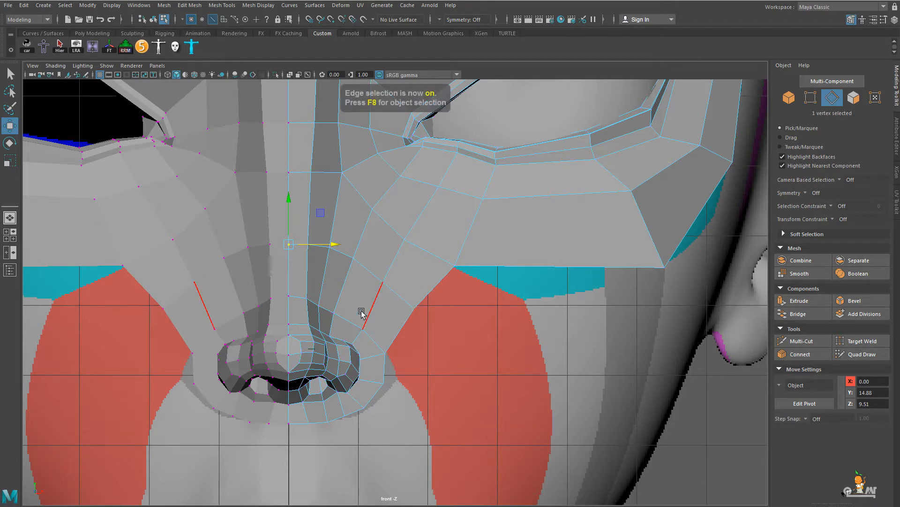
{"action": "left_click", "coordinate": [369, 310]}
{"action": "left_click", "coordinate": [428, 217], "text": "shift"}
{"action": "left_click", "coordinate": [445, 182], "text": "shift"}
{"action": "double_click", "coordinate": [447, 178], "text": "shift"}
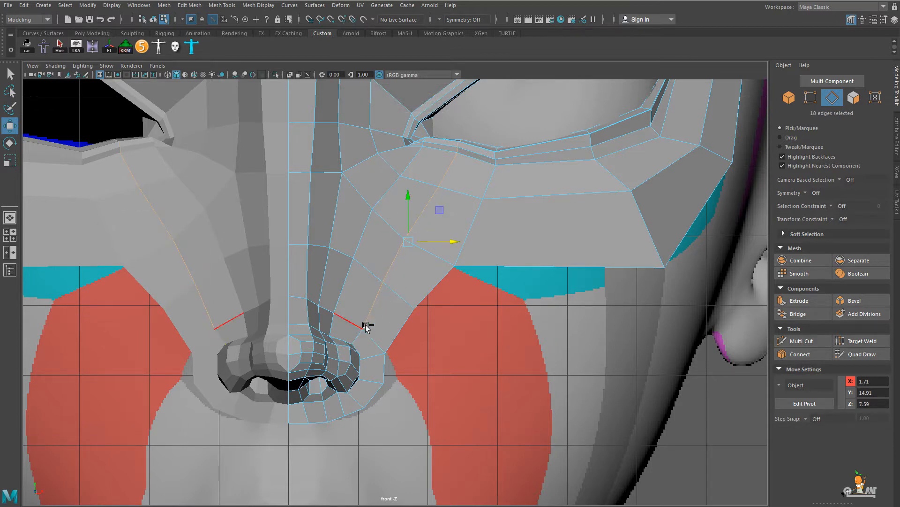
{"action": "scroll", "coordinate": [599, 295], "scroll_direction": "up", "scroll_amount": 3}
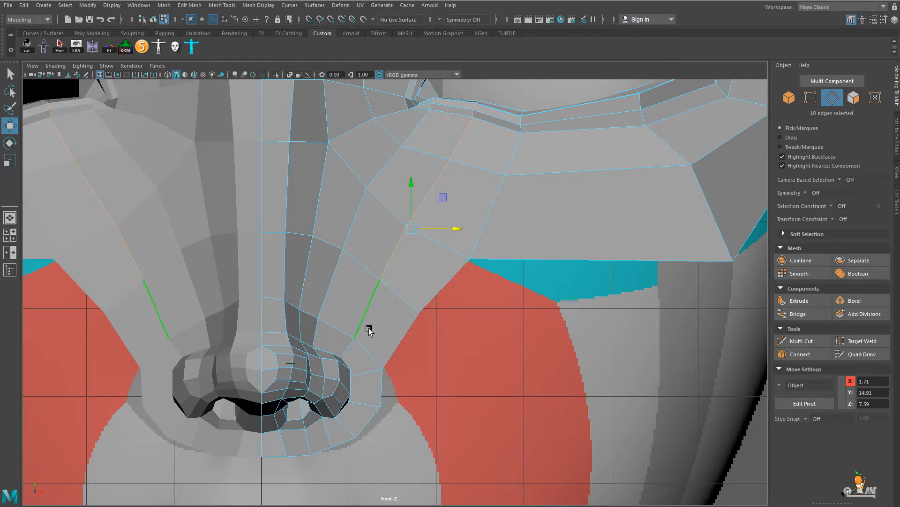
{"action": "right_click_drag", "start_coordinate": [485, 322], "coordinate": [443, 337], "text": "shift"}
{"action": "scroll", "coordinate": [520, 336], "scroll_direction": "down", "scroll_amount": 2}
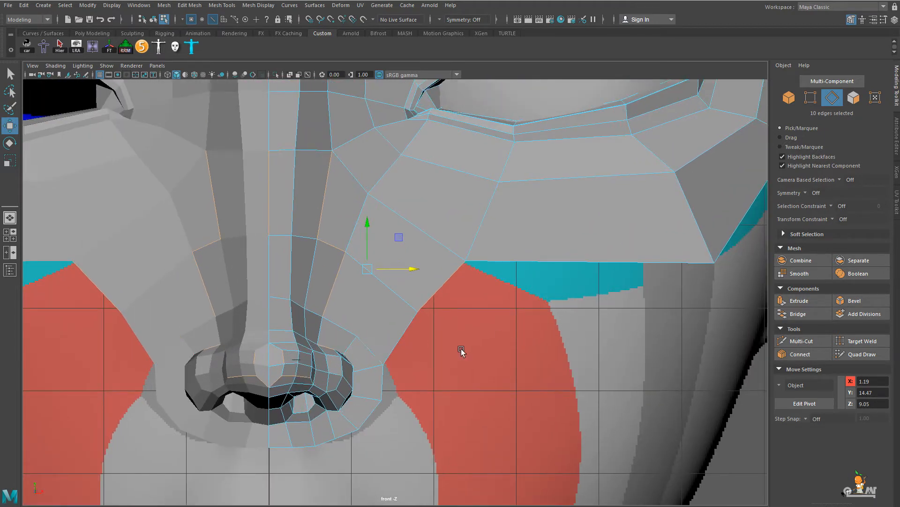
Reposition the corner vertex above the nostril wing in the perspective view to even out the surrounding faces.
{"action": "key", "text": "space"}
{"action": "left_click_drag", "start_coordinate": [461, 349], "coordinate": [434, 328]}
{"action": "right_click_drag", "start_coordinate": [434, 327], "coordinate": [454, 350], "text": "alt"}
{"action": "left_click_drag", "start_coordinate": [455, 350], "coordinate": [480, 343], "text": "alt"}
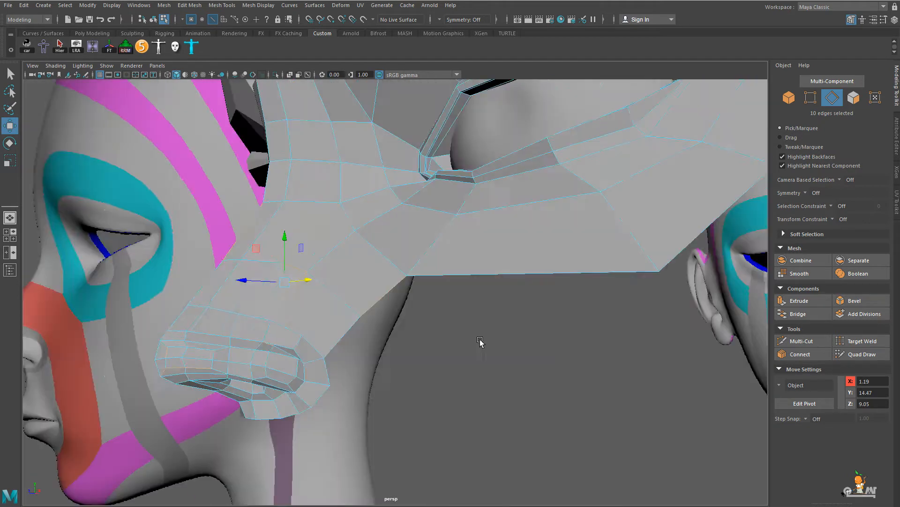
{"action": "scroll", "coordinate": [480, 343], "scroll_direction": "up", "scroll_amount": 5}
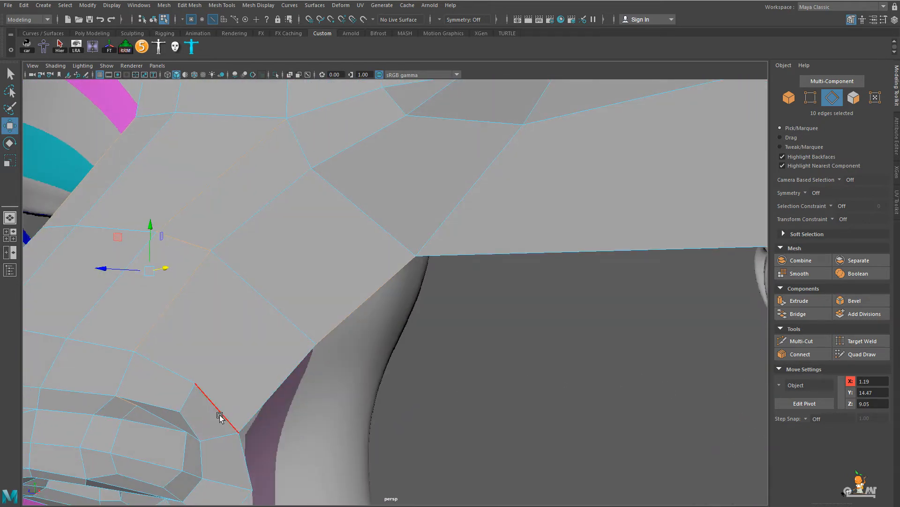
{"action": "key", "text": "F9"}
{"action": "left_click", "coordinate": [192, 384]}
{"action": "left_click_drag", "start_coordinate": [192, 384], "coordinate": [203, 417], "text": "alt"}
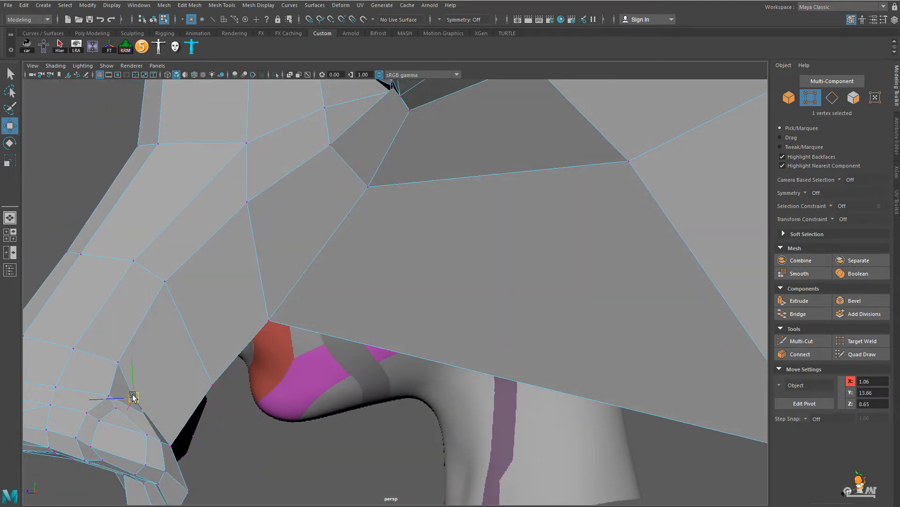
{"action": "left_click_drag", "start_coordinate": [211, 399], "coordinate": [421, 305], "text": "alt"}
{"action": "left_click_drag", "start_coordinate": [323, 301], "coordinate": [373, 292], "text": "alt"}
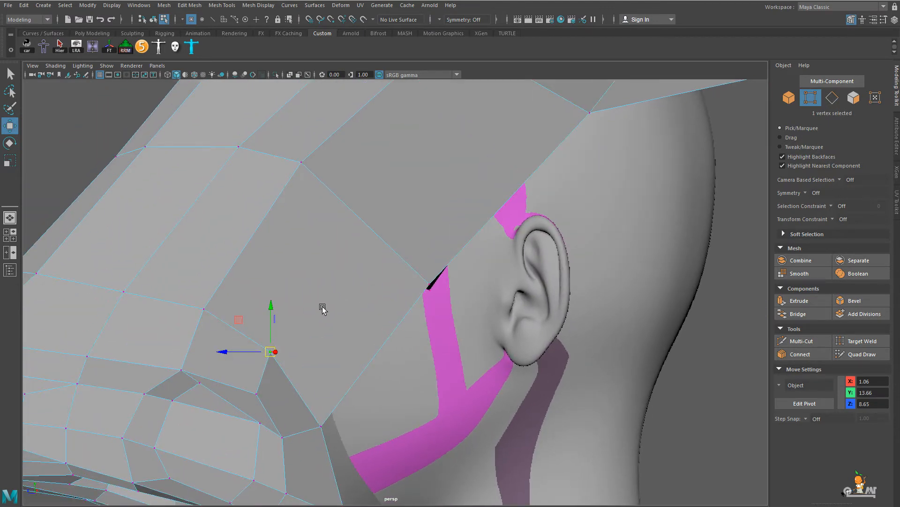
Select the five-sided face between the cheek edge and the nostril wing to inspect its shape.
{"action": "key", "text": "F11"}
{"action": "left_click", "coordinate": [311, 307]}
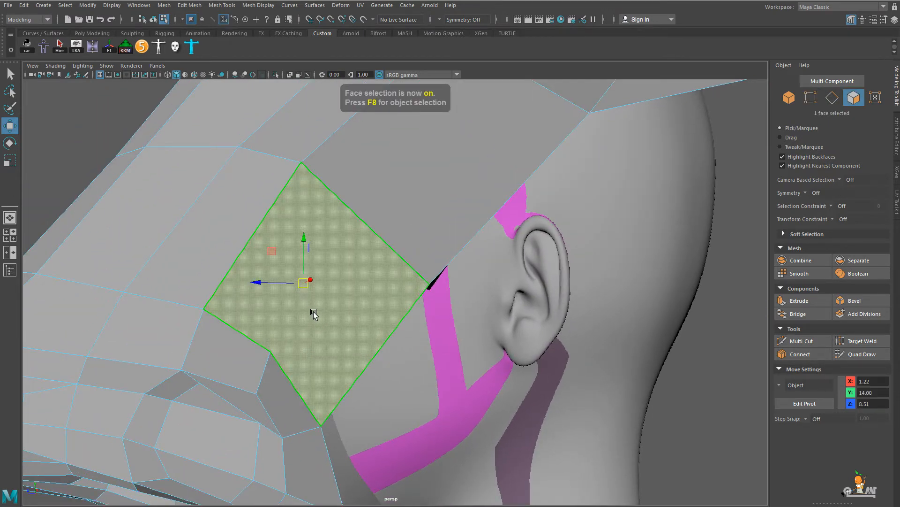
{"action": "left_click_drag", "start_coordinate": [345, 341], "coordinate": [474, 326], "text": "alt"}
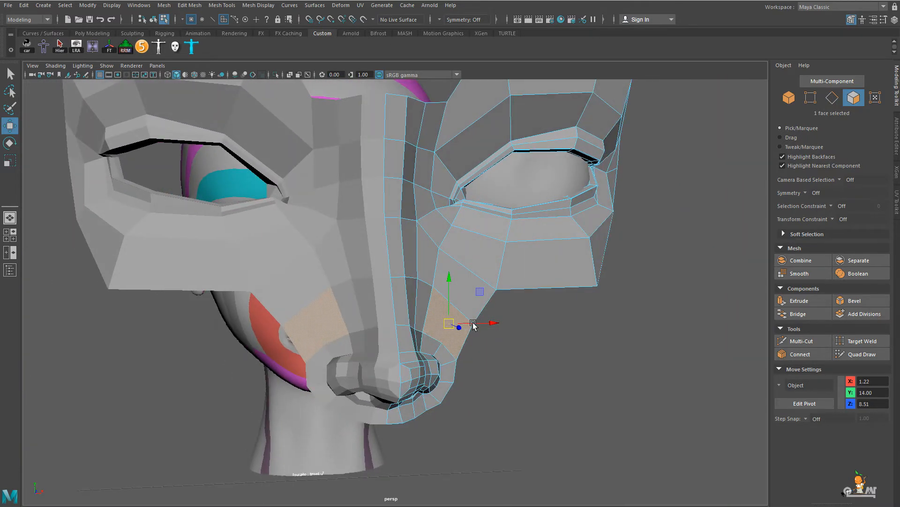
Check the mesh in smooth preview, return to the low-poly display and examine the edge flow around the nose, cheek and mouth area.
{"action": "key", "text": "3"}
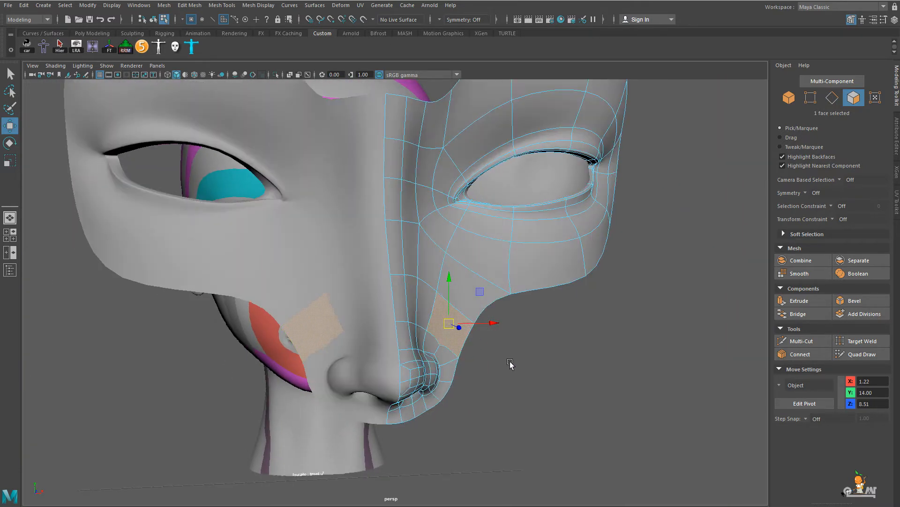
{"action": "left_click_drag", "start_coordinate": [511, 364], "coordinate": [474, 359], "text": "alt"}
{"action": "left_click", "coordinate": [284, 396]}
{"action": "left_click_drag", "start_coordinate": [284, 396], "coordinate": [261, 369], "text": "alt"}
{"action": "key", "text": "1"}
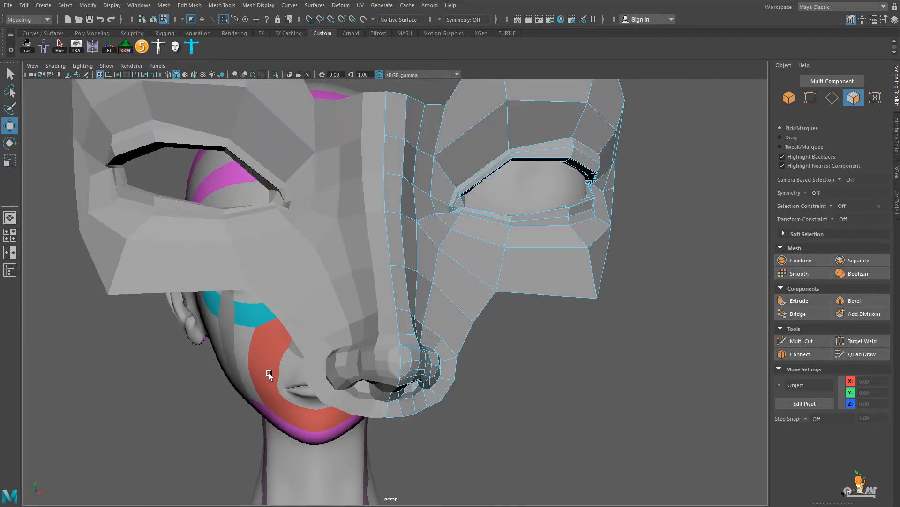
{"action": "scroll", "coordinate": [398, 318], "scroll_direction": "up", "scroll_amount": 5}
{"action": "left_click_drag", "start_coordinate": [398, 318], "coordinate": [468, 367], "text": "alt"}
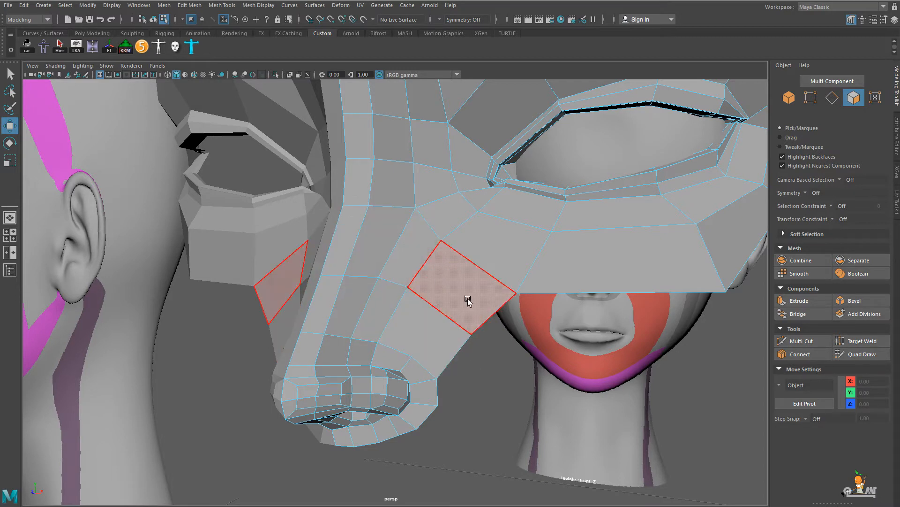
{"action": "mouse_move", "coordinate": [404, 312]}
{"action": "left_mouse_down", "text": "alt"}
{"action": "mouse_move", "coordinate": [448, 302]}
{"action": "mouse_move", "coordinate": [418, 310]}
{"action": "mouse_move", "coordinate": [464, 338]}
{"action": "mouse_move", "coordinate": [406, 304]}
{"action": "mouse_move", "coordinate": [568, 363]}
{"action": "mouse_move", "coordinate": [460, 359]}
{"action": "mouse_move", "coordinate": [411, 313]}
{"action": "left_mouse_up", "text": "alt"}
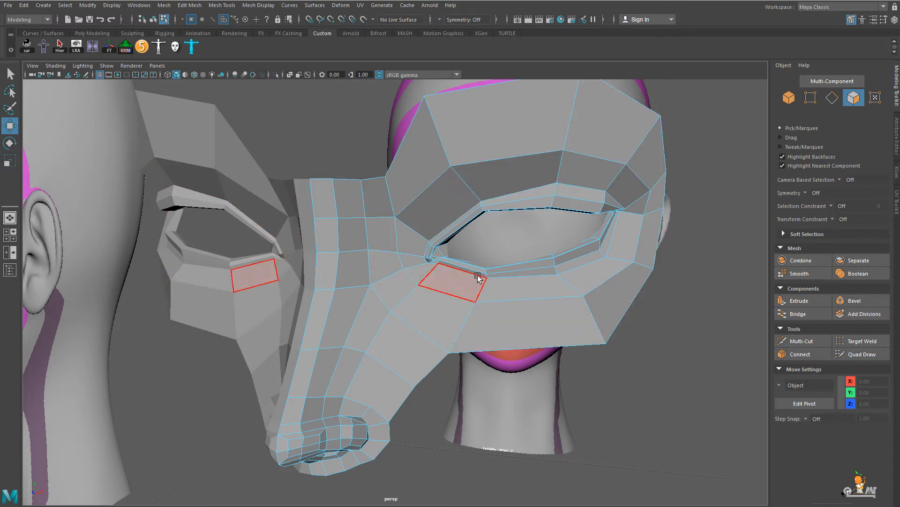
{"action": "scroll", "coordinate": [458, 268], "scroll_direction": "down", "scroll_amount": 3}
{"action": "left_click_drag", "start_coordinate": [458, 268], "coordinate": [515, 303], "text": "alt"}
{"action": "scroll", "coordinate": [516, 302], "scroll_direction": "up", "scroll_amount": 5}
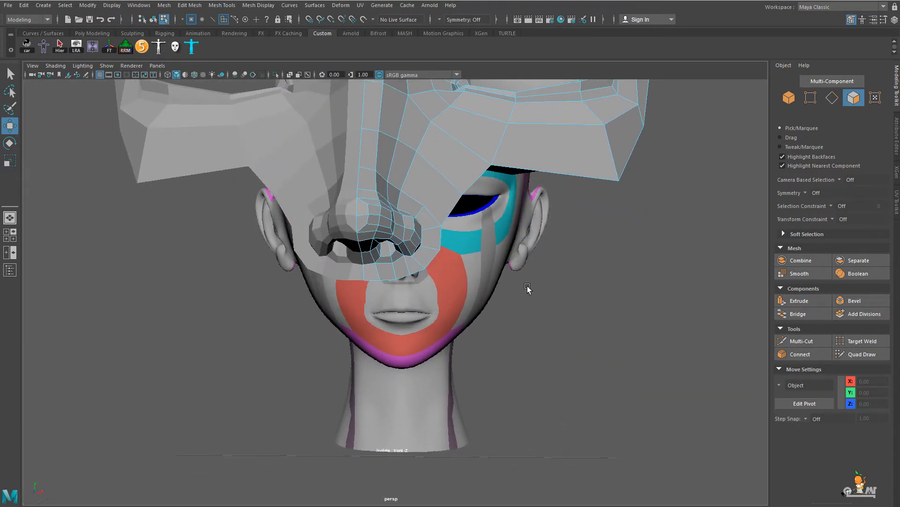
Examine the topology between the eye, cheek and nostril wing from the front, the side and below.
{"action": "left_click_drag", "start_coordinate": [528, 288], "coordinate": [485, 294], "text": "alt"}
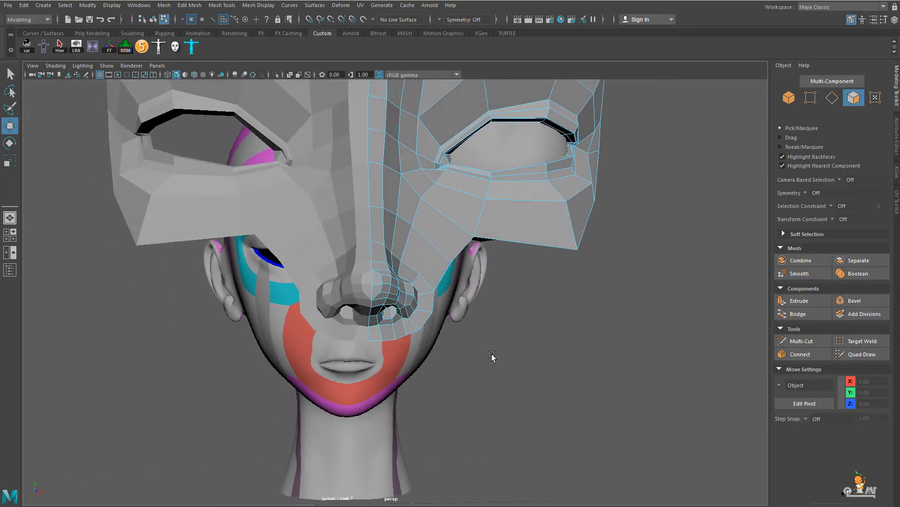
{"action": "left_click_drag", "start_coordinate": [491, 340], "coordinate": [683, 209], "text": "alt"}
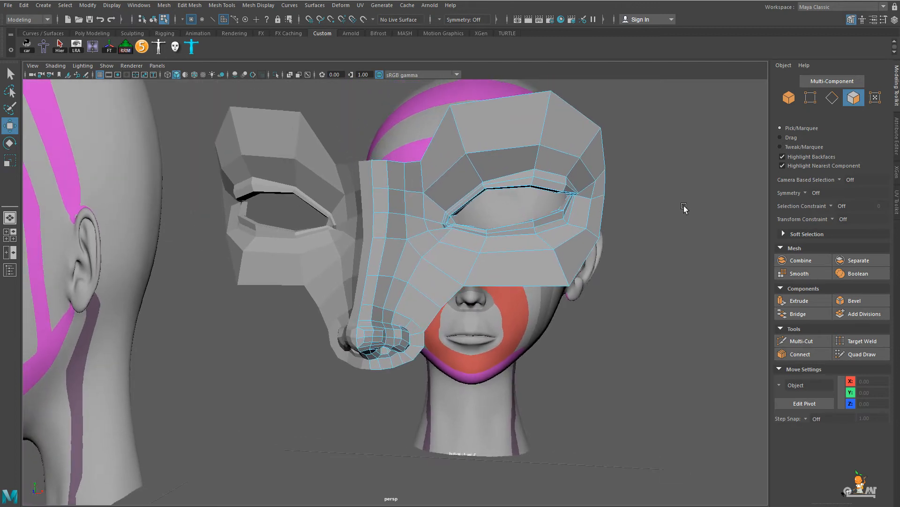
{"action": "right_click_drag", "start_coordinate": [683, 209], "coordinate": [834, 7], "text": "alt"}
{"action": "left_click_drag", "start_coordinate": [567, 382], "coordinate": [520, 372], "text": "alt"}
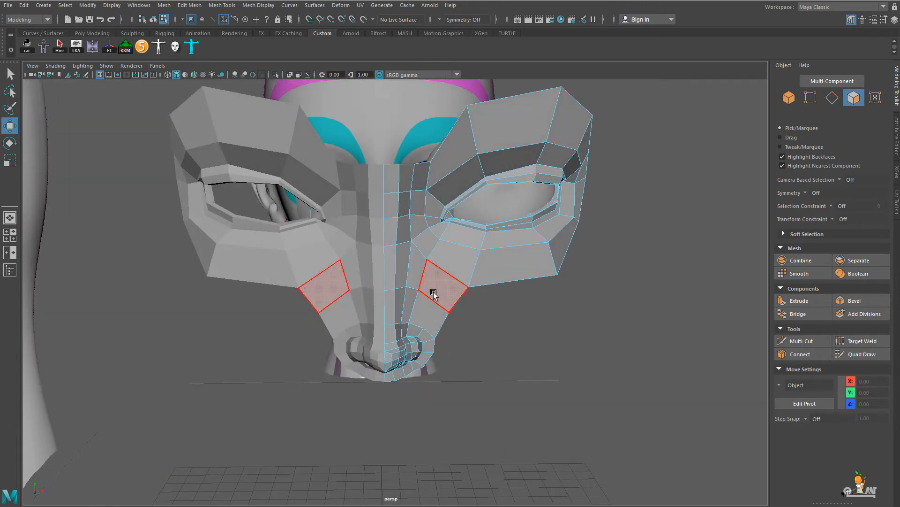
{"action": "left_click_drag", "start_coordinate": [432, 304], "coordinate": [476, 298], "text": "alt"}
{"action": "right_click_drag", "start_coordinate": [477, 297], "coordinate": [616, 309], "text": "alt"}
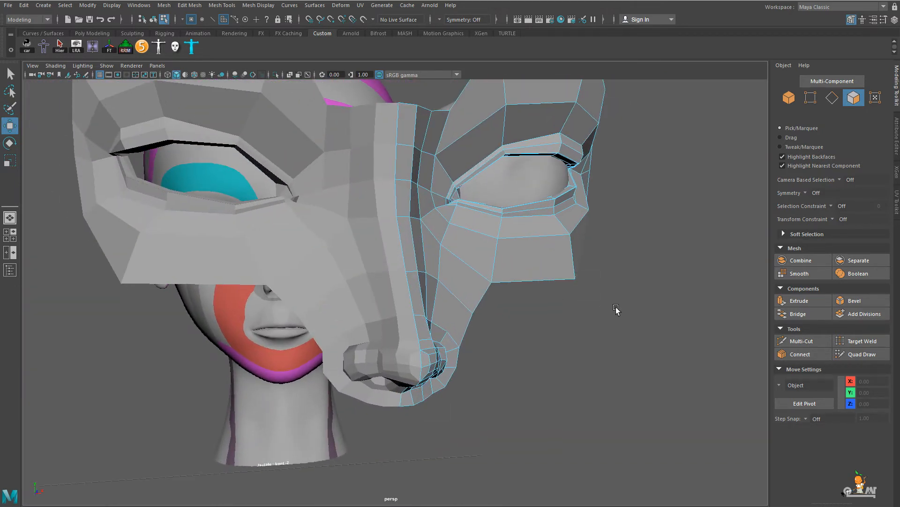
{"action": "left_click_drag", "start_coordinate": [449, 310], "coordinate": [431, 324], "text": "alt"}
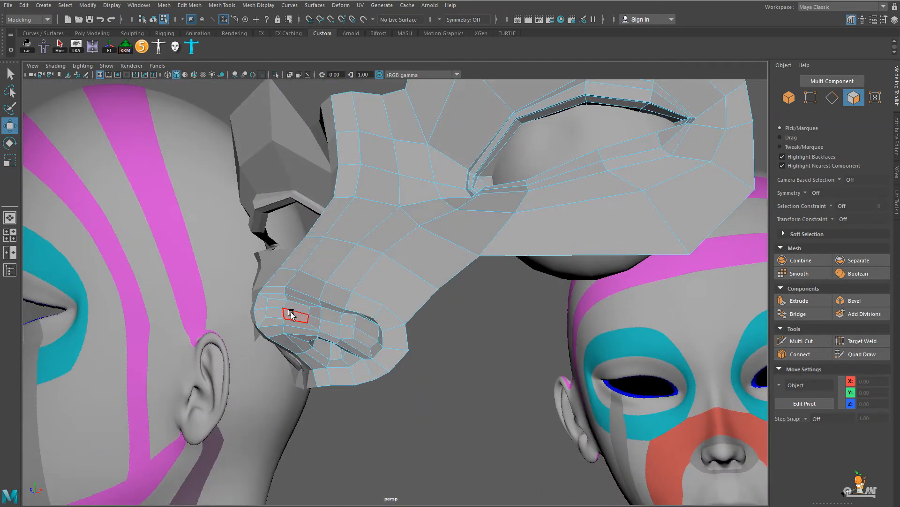
{"action": "left_click_drag", "start_coordinate": [384, 341], "coordinate": [393, 373], "text": "alt"}
{"action": "left_click", "coordinate": [432, 351]}
{"action": "mouse_move", "coordinate": [436, 297]}
{"action": "left_mouse_down", "text": "alt"}
{"action": "mouse_move", "coordinate": [380, 306]}
{"action": "mouse_move", "coordinate": [414, 257]}
{"action": "mouse_move", "coordinate": [436, 297]}
{"action": "left_mouse_up", "text": "alt"}
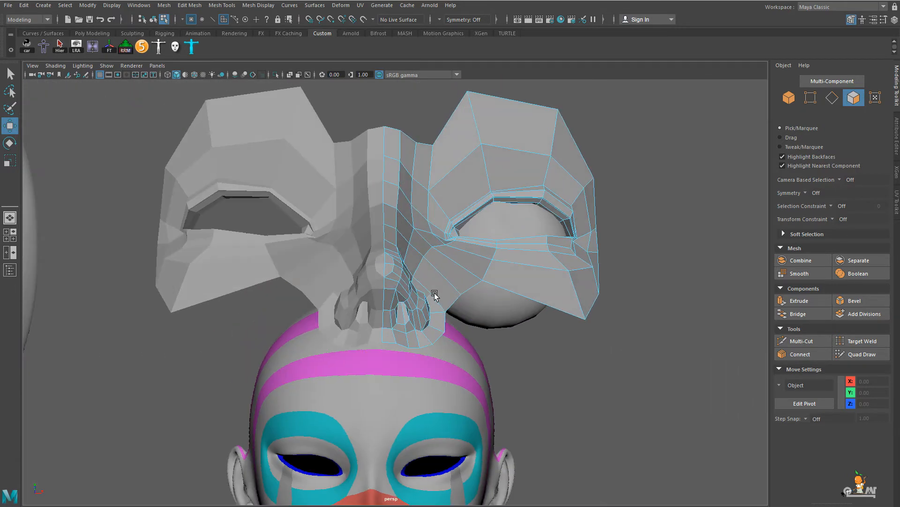
{"action": "left_click_drag", "start_coordinate": [527, 271], "coordinate": [569, 235], "text": "alt"}
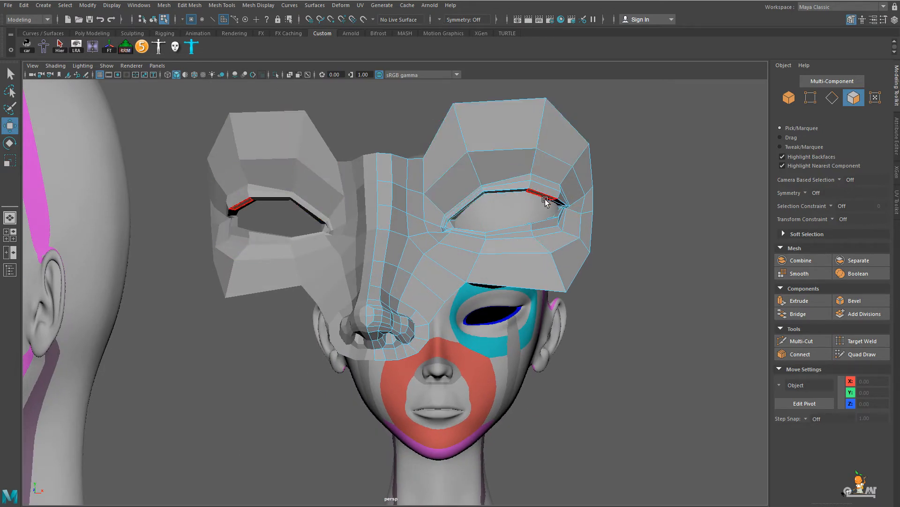
Inspect the edge loops around the nose tip, nostrils and upper-lip border up close from below and from the front.
{"action": "mouse_move", "coordinate": [522, 265]}
{"action": "left_mouse_down", "text": "alt"}
{"action": "mouse_move", "coordinate": [500, 255]}
{"action": "mouse_move", "coordinate": [504, 241]}
{"action": "left_mouse_up", "text": "alt"}
{"action": "scroll", "coordinate": [506, 258], "scroll_direction": "up", "scroll_amount": 5}
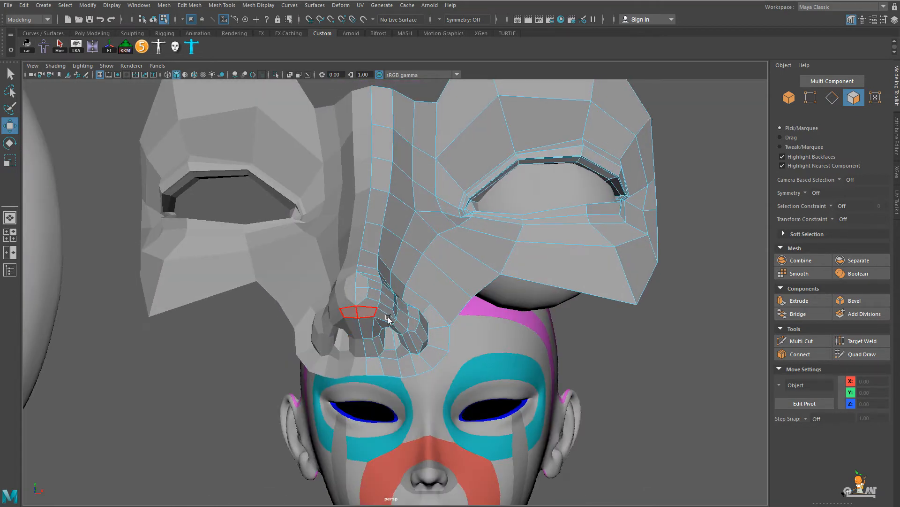
{"action": "scroll", "coordinate": [370, 318], "scroll_direction": "up", "scroll_amount": 2}
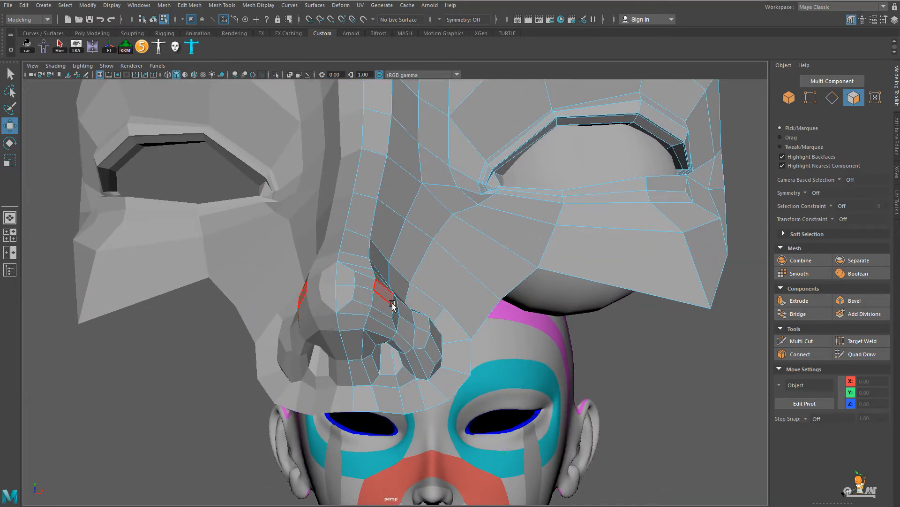
{"action": "left_click_drag", "start_coordinate": [419, 317], "coordinate": [425, 291], "text": "alt"}
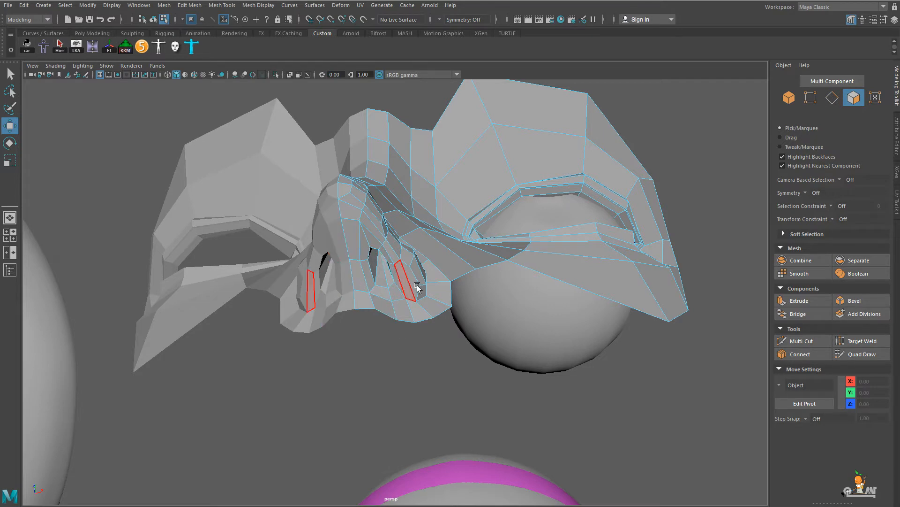
{"action": "left_click_drag", "start_coordinate": [411, 267], "coordinate": [376, 347], "text": "alt"}
{"action": "left_click_drag", "start_coordinate": [355, 376], "coordinate": [411, 337], "text": "alt"}
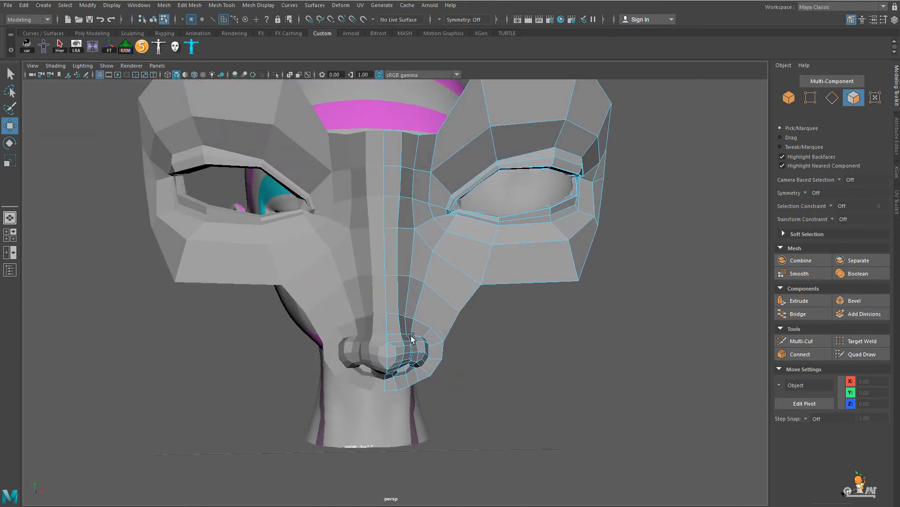
{"action": "right_click_drag", "start_coordinate": [442, 376], "coordinate": [510, 384], "text": "alt"}
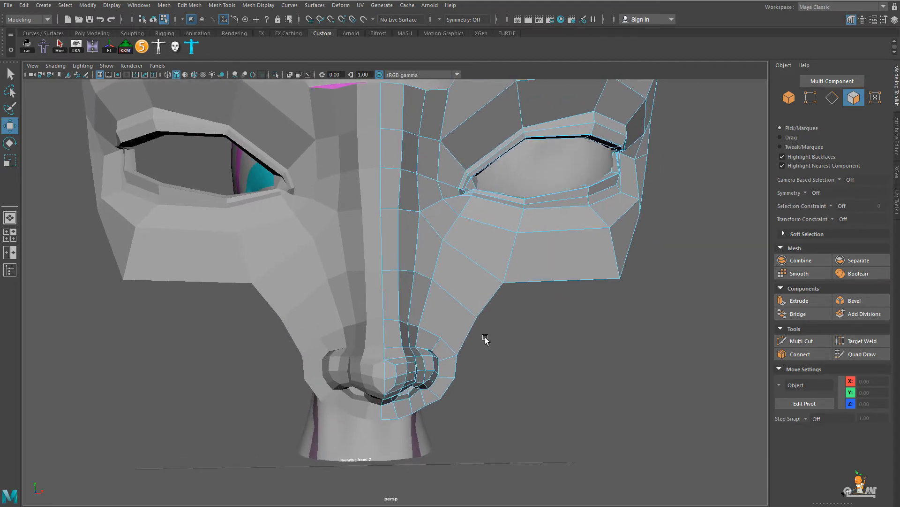
{"action": "right_click_drag", "start_coordinate": [457, 324], "coordinate": [558, 347], "text": "alt"}
{"action": "left_click_drag", "start_coordinate": [558, 347], "coordinate": [489, 325], "text": "alt"}
{"action": "scroll", "coordinate": [543, 348], "scroll_direction": "down", "scroll_amount": 4}
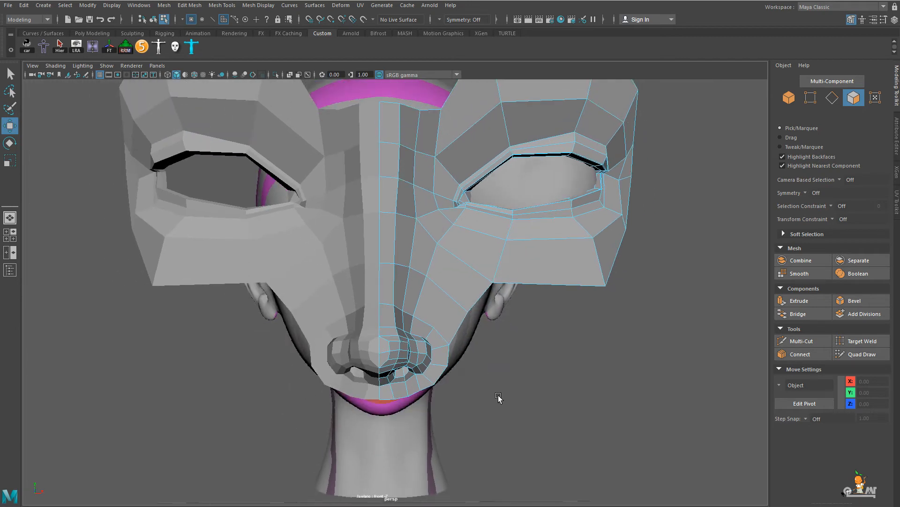
{"action": "scroll", "coordinate": [500, 392], "scroll_direction": "up", "scroll_amount": 2}
{"action": "scroll", "coordinate": [502, 383], "scroll_direction": "down", "scroll_amount": 3}
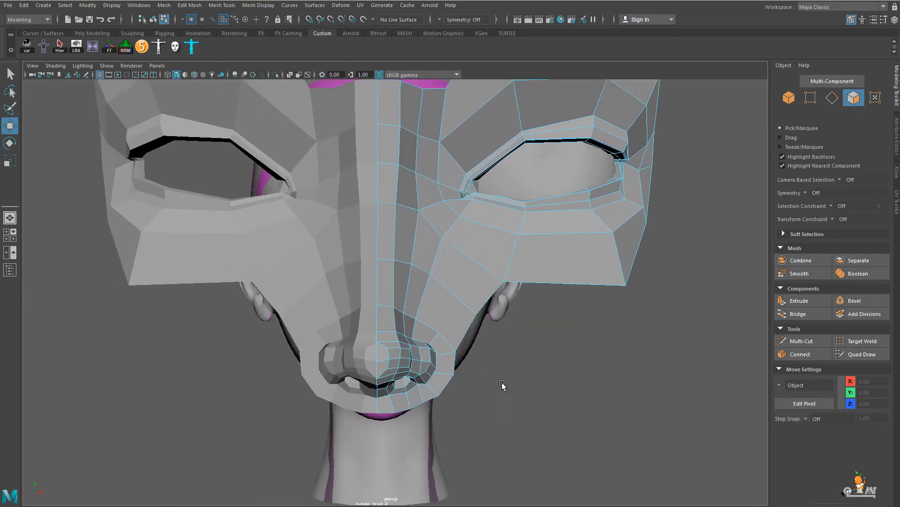
{"action": "left_click_drag", "start_coordinate": [482, 374], "coordinate": [455, 352], "text": "alt"}
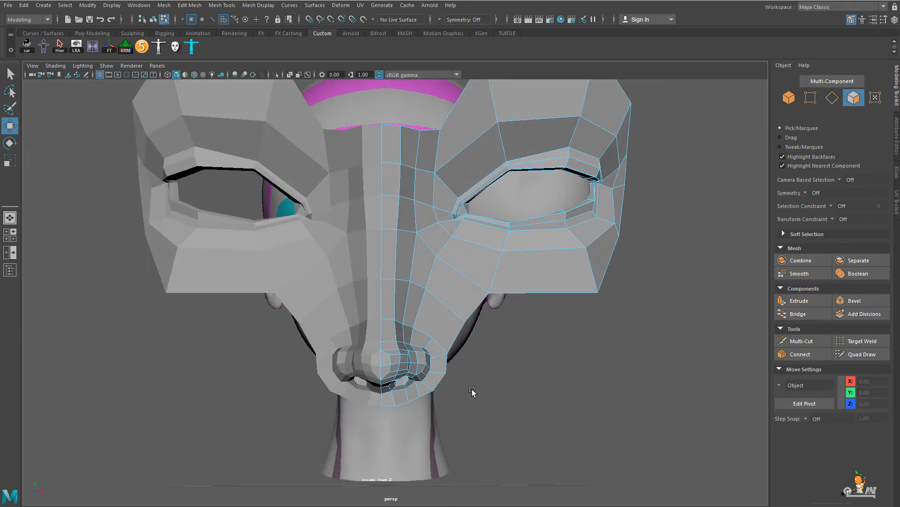
Create a polygon plane in the front view and raise it along Y to mouth level, at about 10.7.
{"action": "key", "text": "space"}
{"action": "left_click_drag", "start_coordinate": [480, 394], "coordinate": [480, 417]}
{"action": "scroll", "coordinate": [556, 401], "scroll_direction": "down", "scroll_amount": 5}
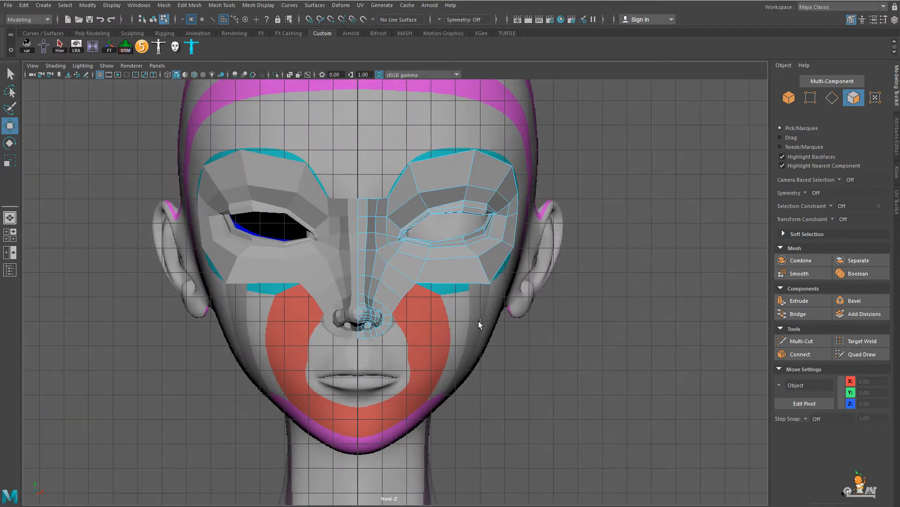
{"action": "scroll", "coordinate": [478, 321], "scroll_direction": "up", "scroll_amount": 5}
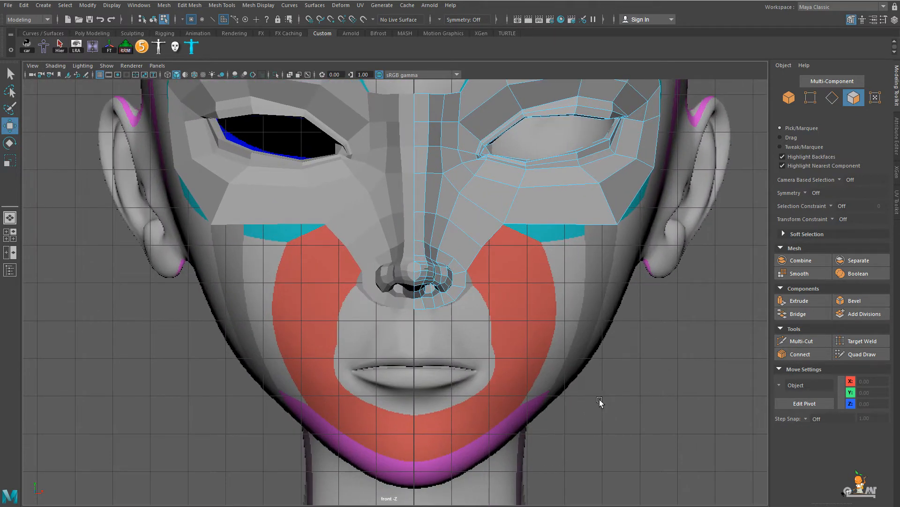
{"action": "right_click_drag", "start_coordinate": [658, 372], "coordinate": [619, 360], "text": "shift"}
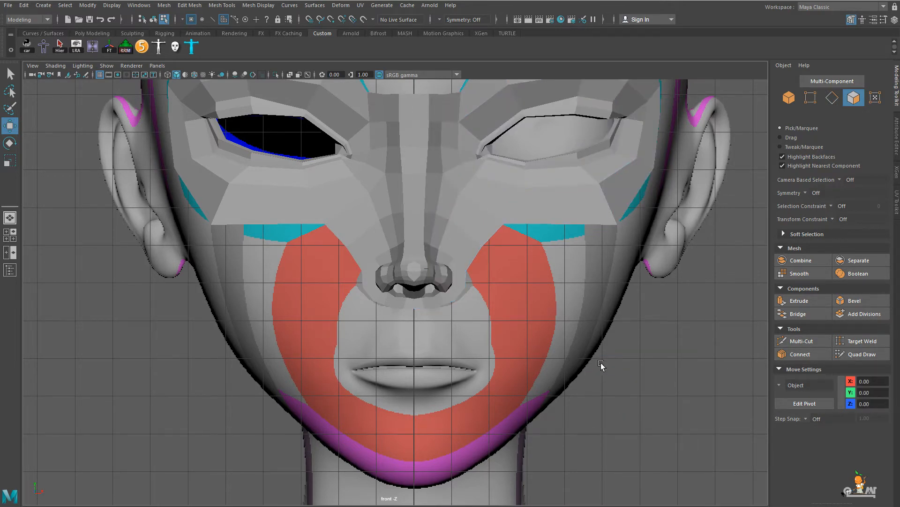
{"action": "scroll", "coordinate": [659, 394], "scroll_direction": "down", "scroll_amount": 6}
{"action": "left_click_drag", "start_coordinate": [402, 446], "coordinate": [398, 269]}
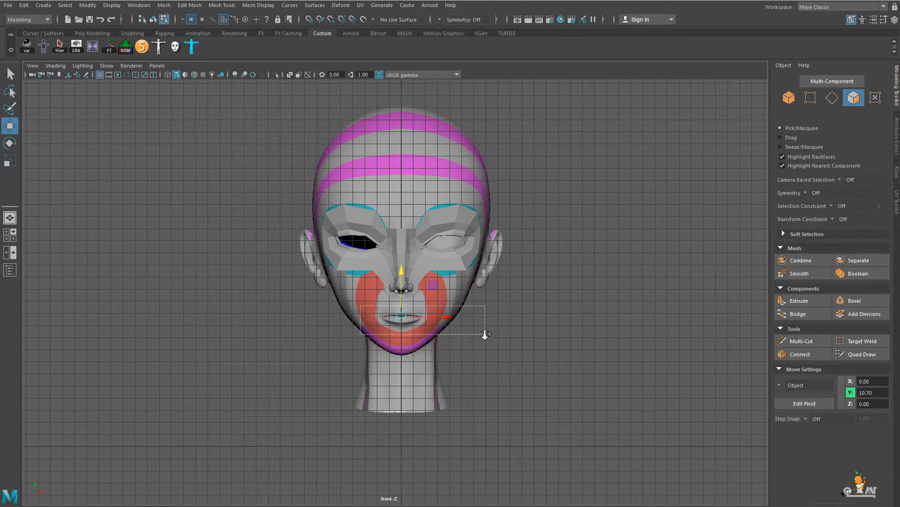
{"action": "scroll", "coordinate": [492, 340], "scroll_direction": "up", "scroll_amount": 10}
{"action": "scroll", "coordinate": [401, 289], "scroll_direction": "up", "scroll_amount": 2}
Rotate the new plane to 90 degrees around X so it faces the front.
{"action": "key", "text": "e"}
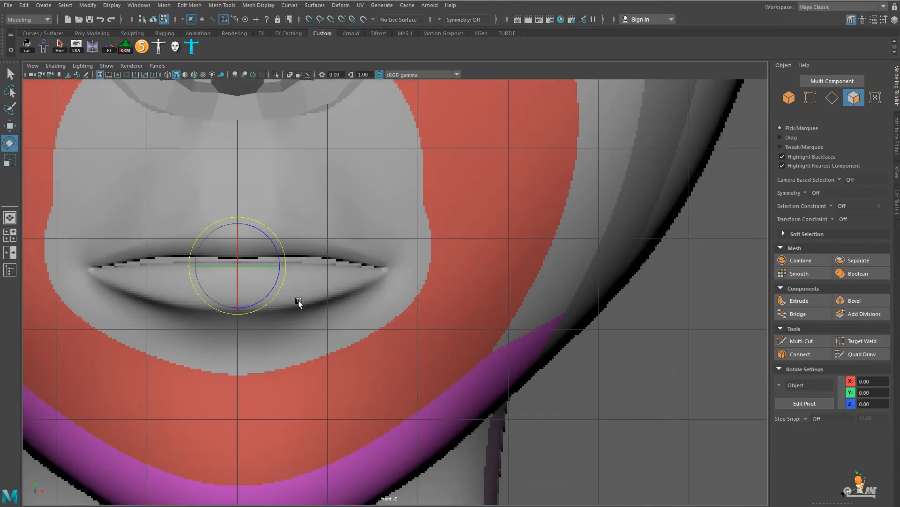
{"action": "left_click_drag", "start_coordinate": [237, 242], "coordinate": [258, 281]}
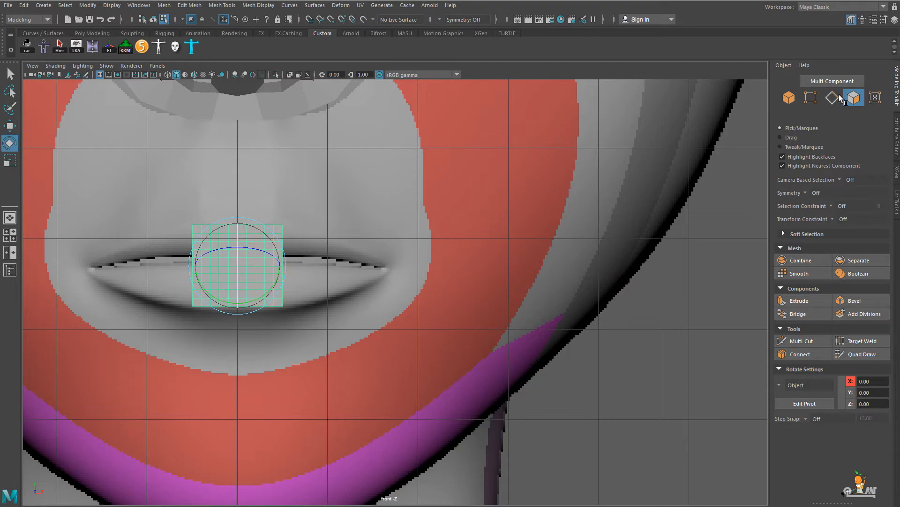
{"action": "left_click", "coordinate": [893, 20]}
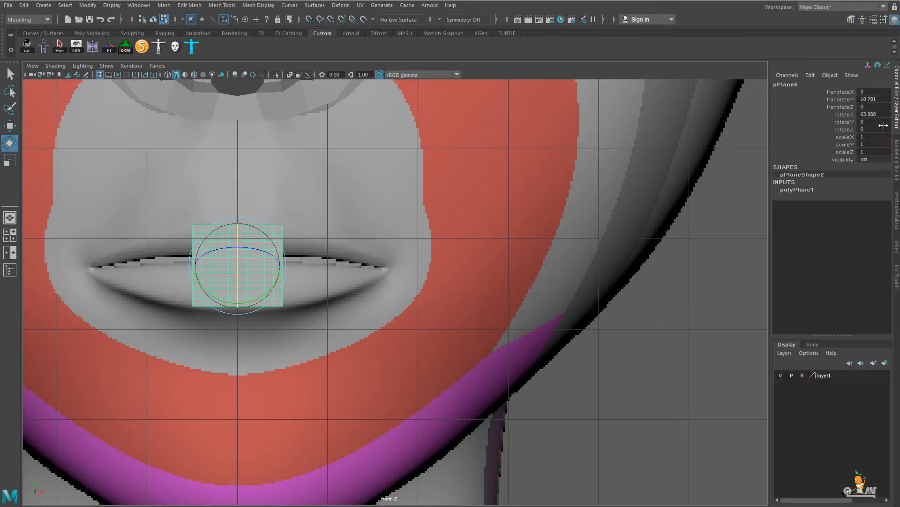
{"action": "double_click", "coordinate": [868, 114]}
{"action": "type", "text": "90"}
{"action": "key", "text": "Return"}
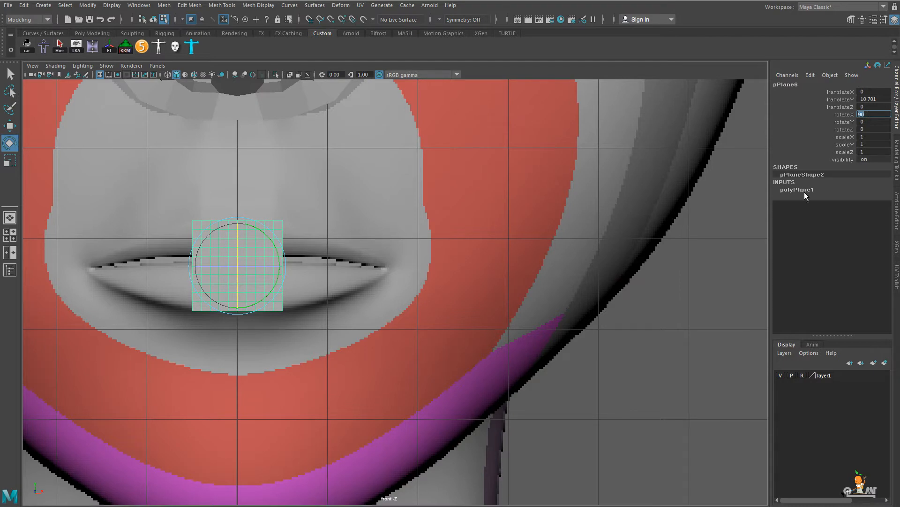
Set the plane's subdivisions to 3 in width and 2 in height.
{"action": "left_click", "coordinate": [802, 190]}
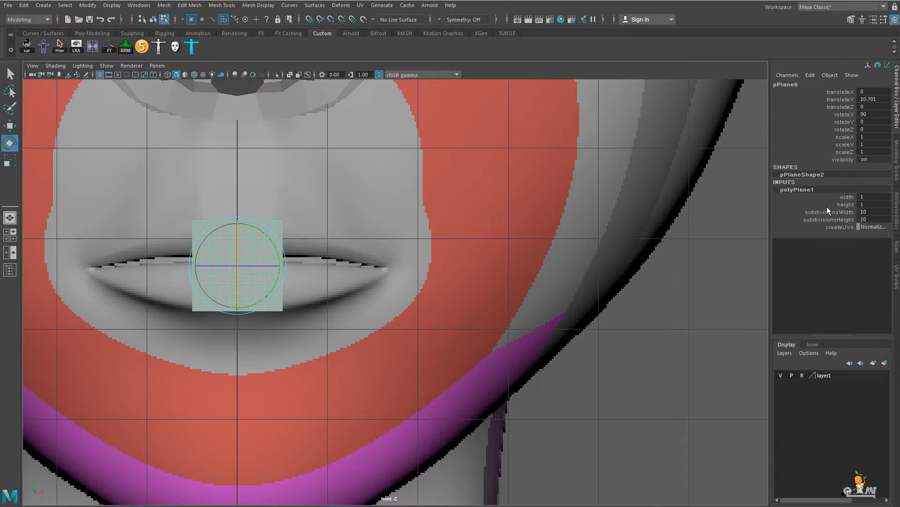
{"action": "double_click", "coordinate": [865, 212]}
{"action": "double_click", "coordinate": [878, 218]}
{"action": "type", "text": "3"}
{"action": "key", "text": "Return"}
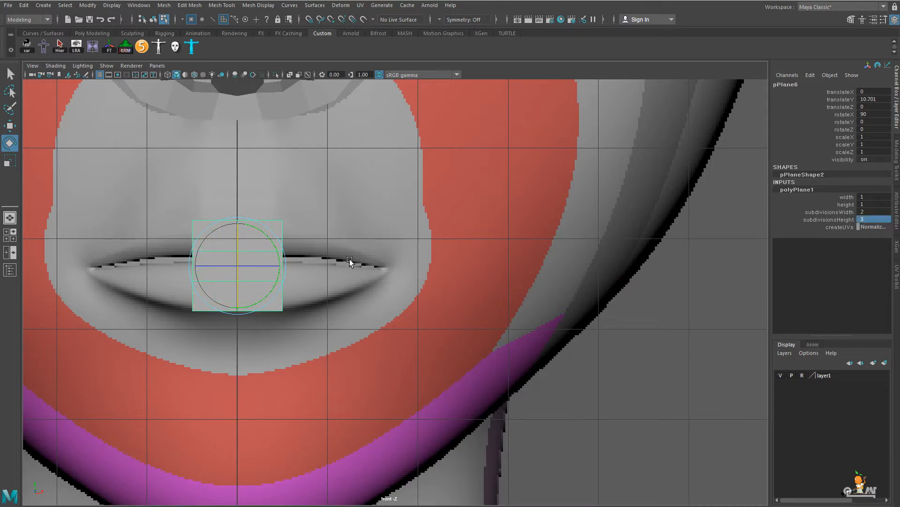
{"action": "double_click", "coordinate": [871, 213]}
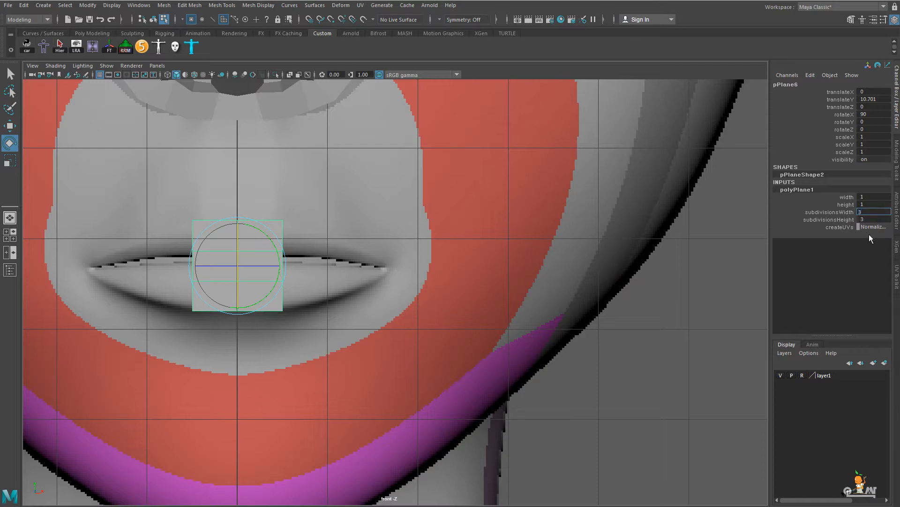
{"action": "double_click", "coordinate": [866, 220]}
{"action": "key", "text": "Return"}
Scale the plane in X to about 1.71 and move it to about 0.86 in X so it covers one half of the mouth.
{"action": "scroll", "coordinate": [433, 272], "scroll_direction": "down", "scroll_amount": 3}
{"action": "middle_click_drag", "start_coordinate": [395, 266], "coordinate": [558, 289], "text": "alt"}
{"action": "scroll", "coordinate": [666, 311], "scroll_direction": "up", "scroll_amount": 4}
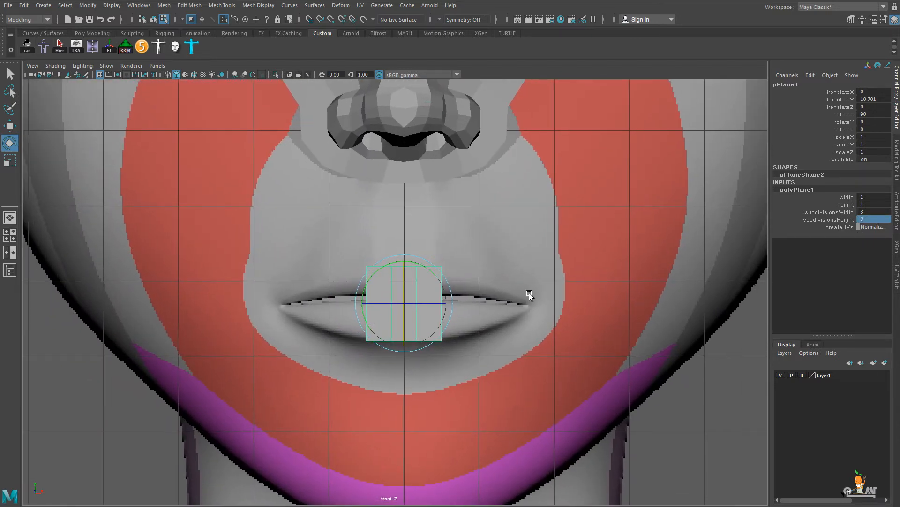
{"action": "key", "text": "r"}
{"action": "left_click_drag", "start_coordinate": [436, 305], "coordinate": [533, 318]}
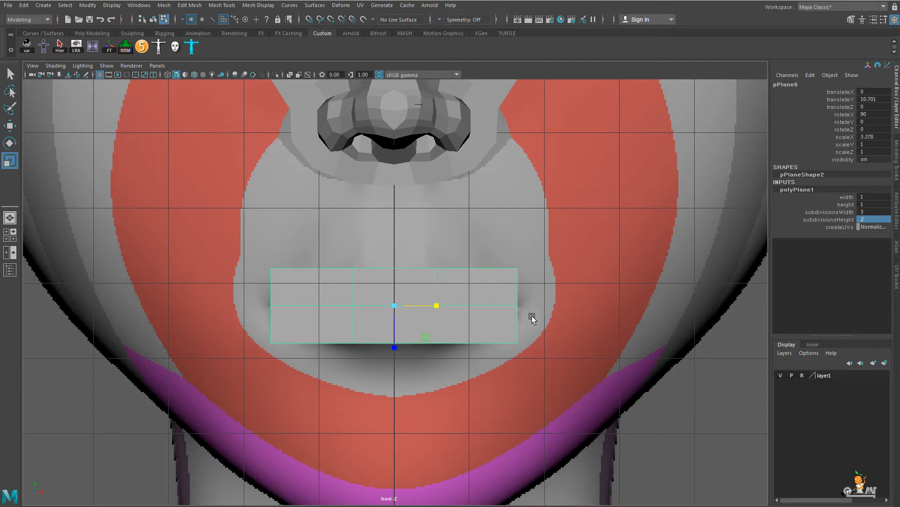
{"action": "left_click_drag", "start_coordinate": [436, 305], "coordinate": [502, 308]}
{"action": "key", "text": "w"}
{"action": "scroll", "coordinate": [533, 301], "scroll_direction": "down", "scroll_amount": 3}
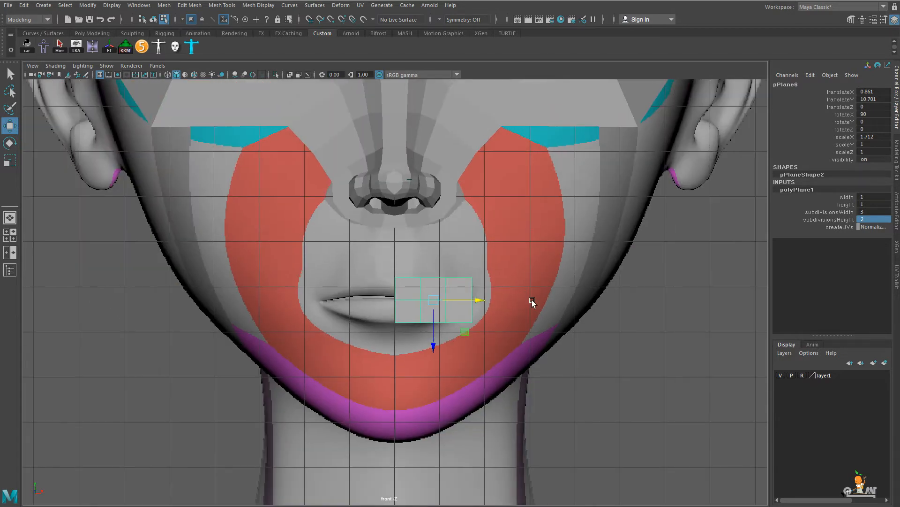
Merge the plane's three outer-edge vertices into one central point and move that point slightly outward to the corner of the mouth.
{"action": "right_click_drag", "start_coordinate": [525, 302], "coordinate": [717, 369], "text": "alt"}
{"action": "middle_click_drag", "start_coordinate": [598, 327], "coordinate": [588, 341], "text": "alt"}
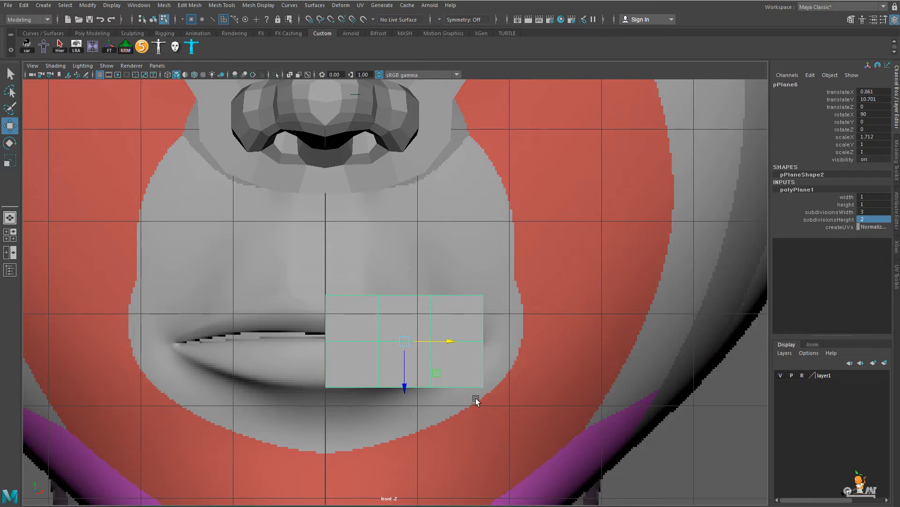
{"action": "key", "text": "F9"}
{"action": "left_click_drag", "start_coordinate": [518, 417], "coordinate": [475, 259]}
{"action": "right_click", "coordinate": [573, 346], "text": "shift"}
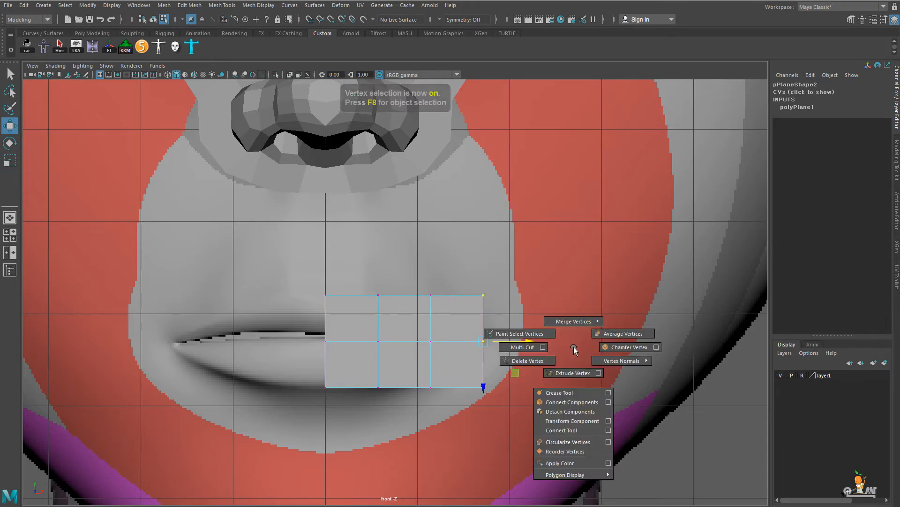
{"action": "mouse_move", "coordinate": [576, 320]}
{"action": "right_click_drag", "start_coordinate": [593, 304], "coordinate": [577, 295], "text": "shift"}
{"action": "scroll", "coordinate": [596, 323], "scroll_direction": "up", "scroll_amount": 2}
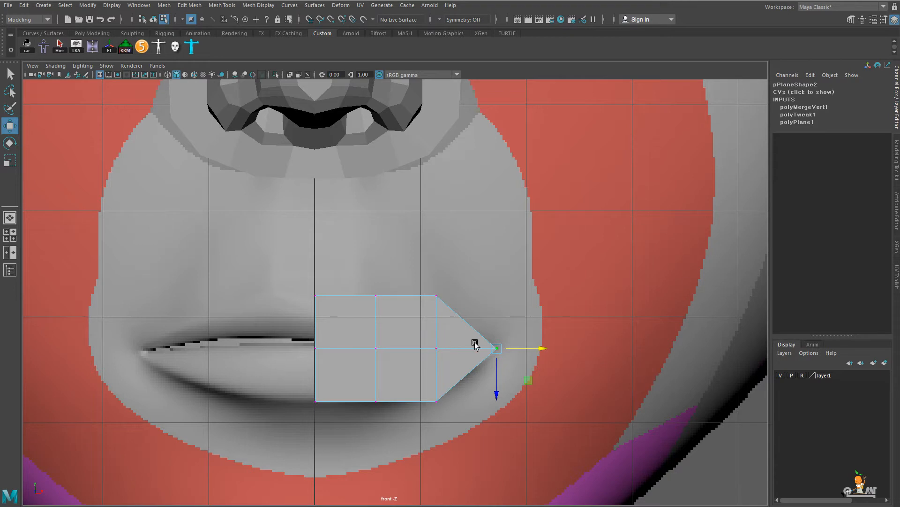
{"action": "left_click_drag", "start_coordinate": [526, 350], "coordinate": [540, 350]}
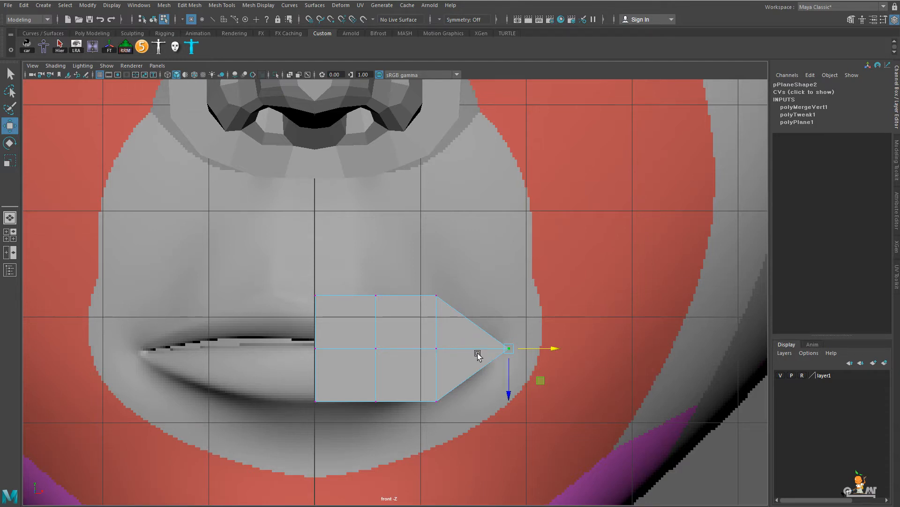
Insert a vertex with Multi-Cut near the middle of the horizontal centre edge closest to the mouth corner.
{"action": "right_click_drag", "start_coordinate": [471, 343], "coordinate": [419, 342], "text": "shift"}
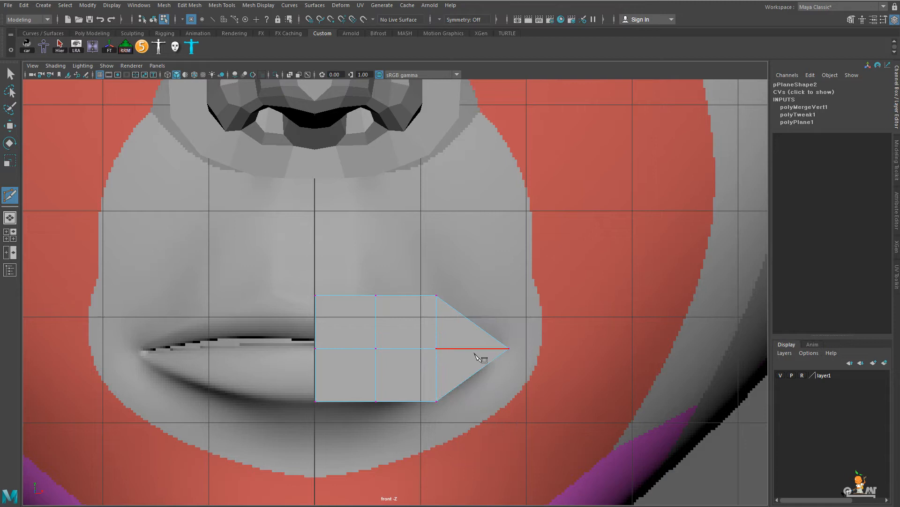
{"action": "left_click", "coordinate": [476, 348]}
{"action": "key", "text": "Return"}
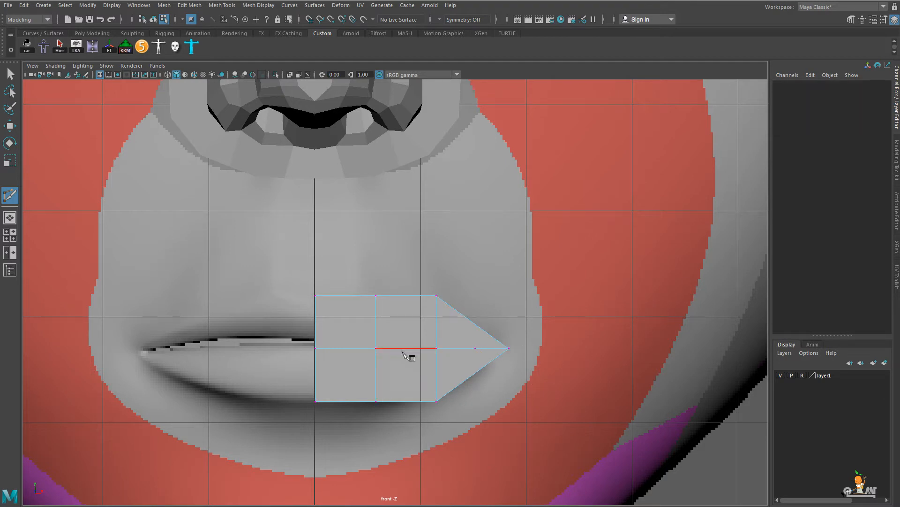
{"action": "key", "text": "w"}
{"action": "scroll", "coordinate": [524, 384], "scroll_direction": "up", "scroll_amount": 2}
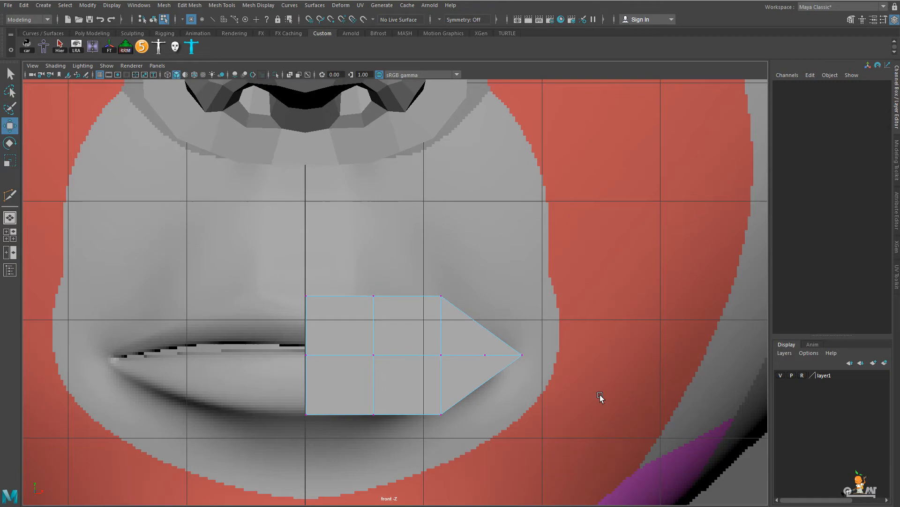
{"action": "left_click", "coordinate": [518, 362]}
{"action": "left_click", "coordinate": [445, 353]}
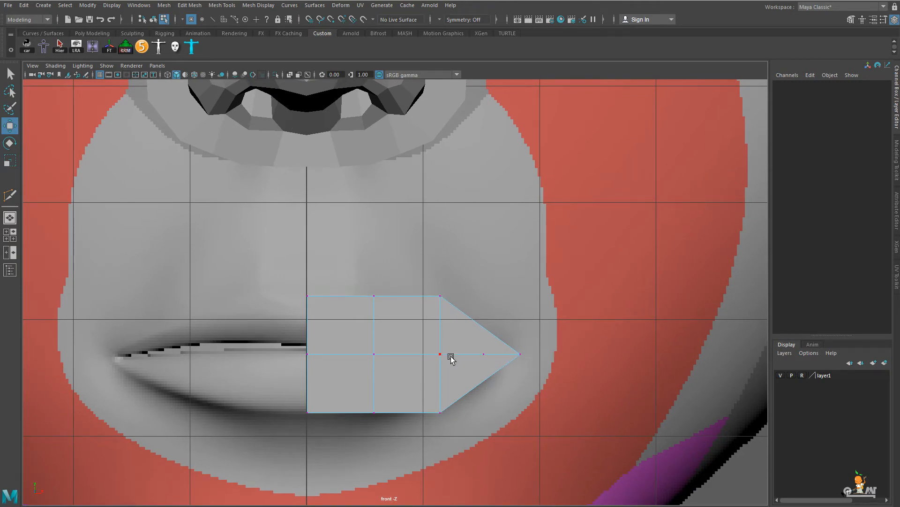
{"action": "left_click", "coordinate": [483, 352]}
{"action": "left_click", "coordinate": [441, 336]}
{"action": "left_click", "coordinate": [491, 355]}
{"action": "left_click", "coordinate": [436, 386]}
{"action": "left_click", "coordinate": [321, 323]}
{"action": "left_click", "coordinate": [500, 363]}
Try an edge loop through the short edge next to the mouth corner, running around both lips, and undo it.
{"action": "key", "text": "F8"}
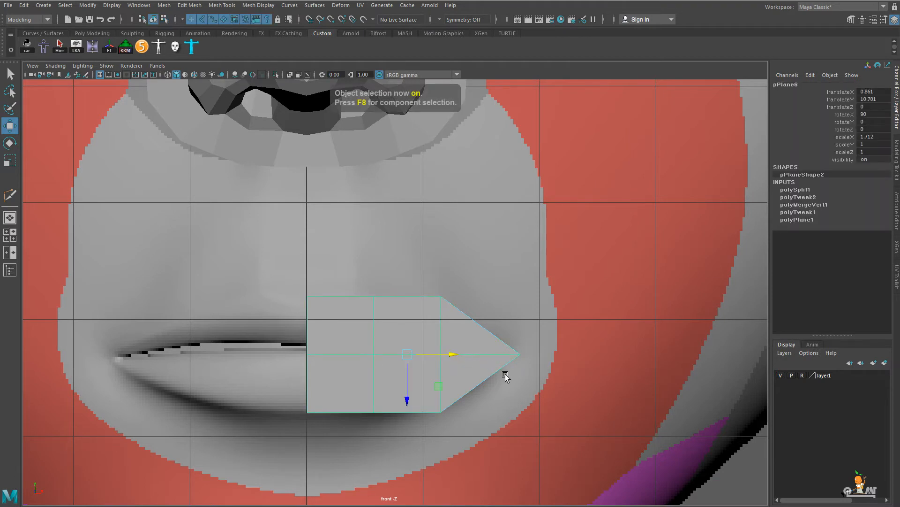
{"action": "right_click", "coordinate": [525, 313], "text": "shift"}
{"action": "right_click_drag", "start_coordinate": [468, 315], "coordinate": [465, 327], "text": "shift"}
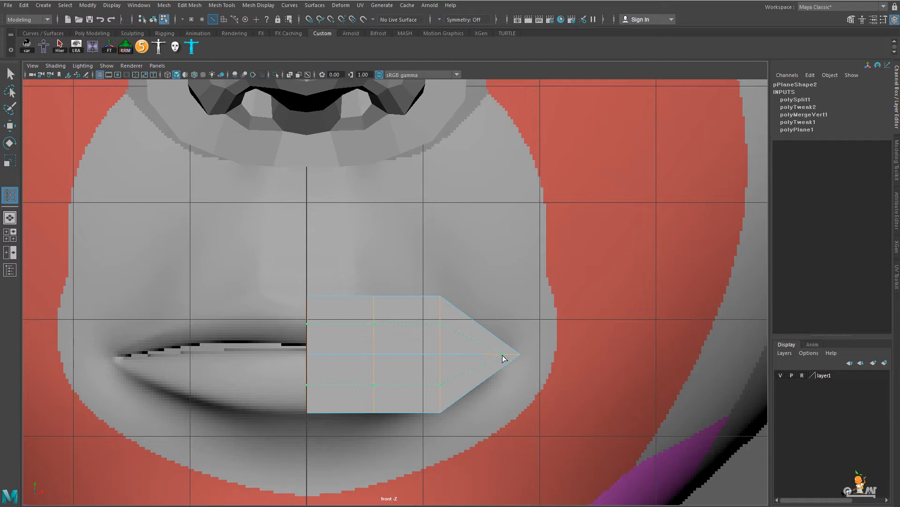
{"action": "left_click", "coordinate": [503, 358]}
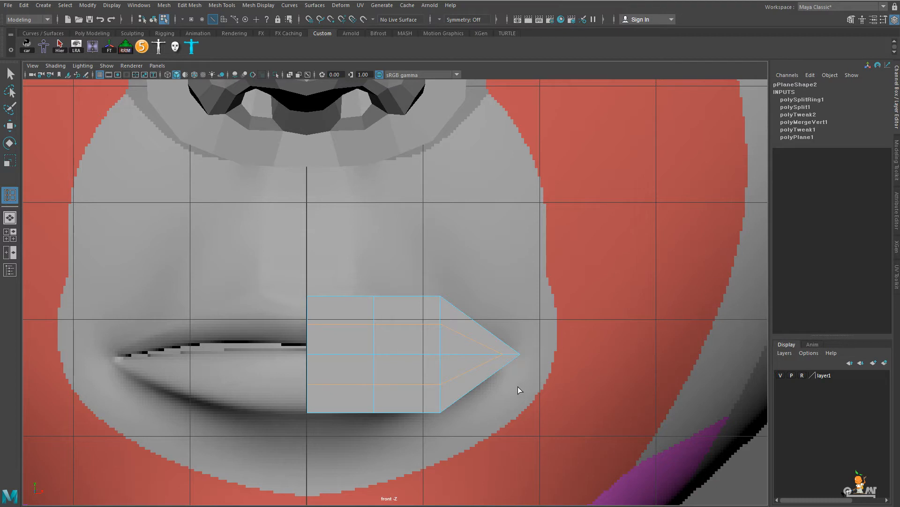
{"action": "key", "text": "ctrl+z"}
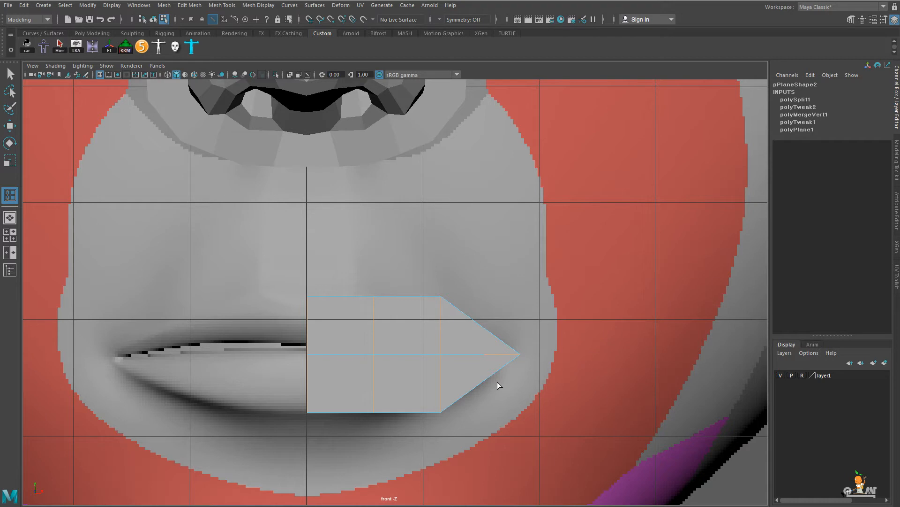
Turn on X-ray display and move the inserted vertex together with the corner vertex slightly outward past the reference mouth corner.
{"action": "key", "text": "F9"}
{"action": "key", "text": "w"}
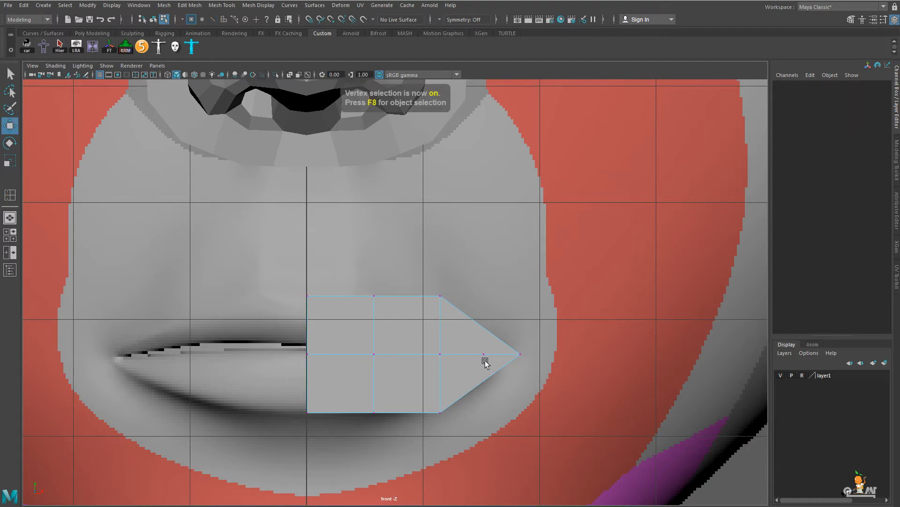
{"action": "left_click", "coordinate": [484, 355]}
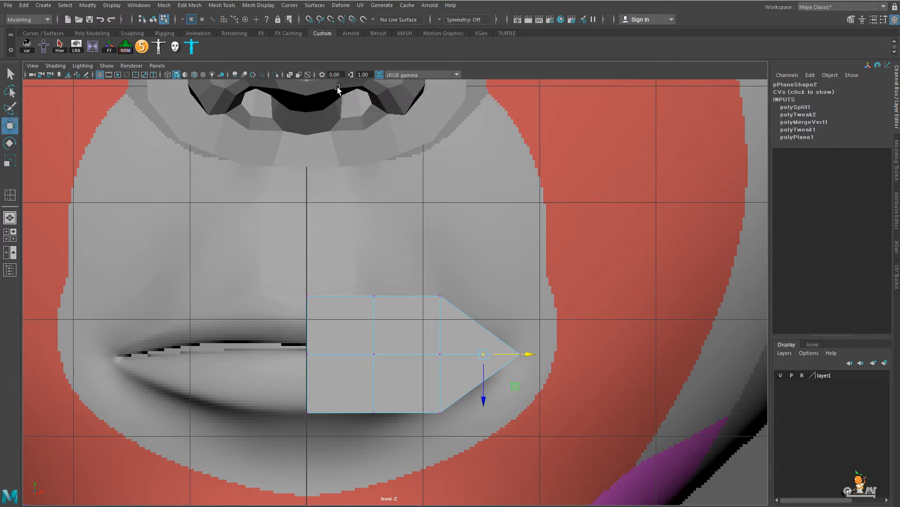
{"action": "left_click", "coordinate": [290, 75]}
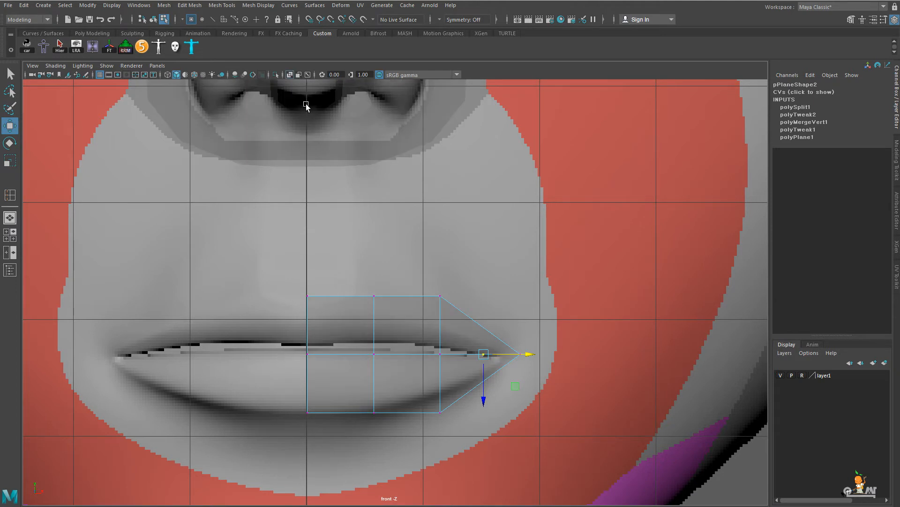
{"action": "left_click_drag", "start_coordinate": [531, 353], "coordinate": [574, 355]}
{"action": "scroll", "coordinate": [623, 384], "scroll_direction": "down", "scroll_amount": 2}
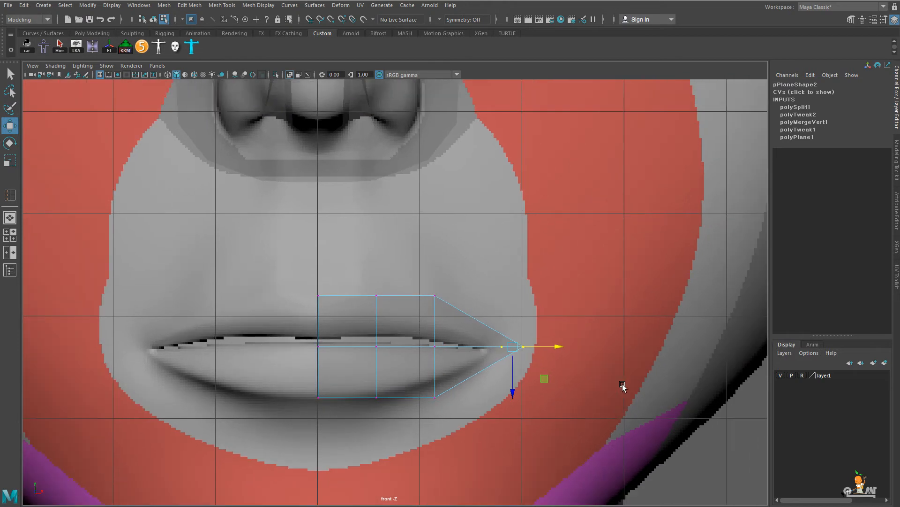
{"action": "left_click_drag", "start_coordinate": [559, 348], "coordinate": [546, 348]}
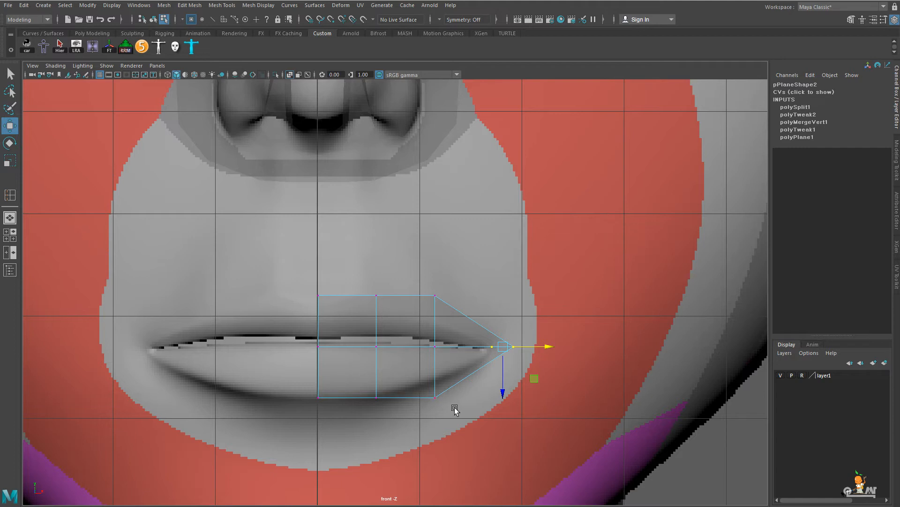
Scale the outer vertex column and, more slightly, the middle one vertically so the lip outline tapers toward the mouth corner.
{"action": "left_click_drag", "start_coordinate": [411, 266], "coordinate": [450, 431]}
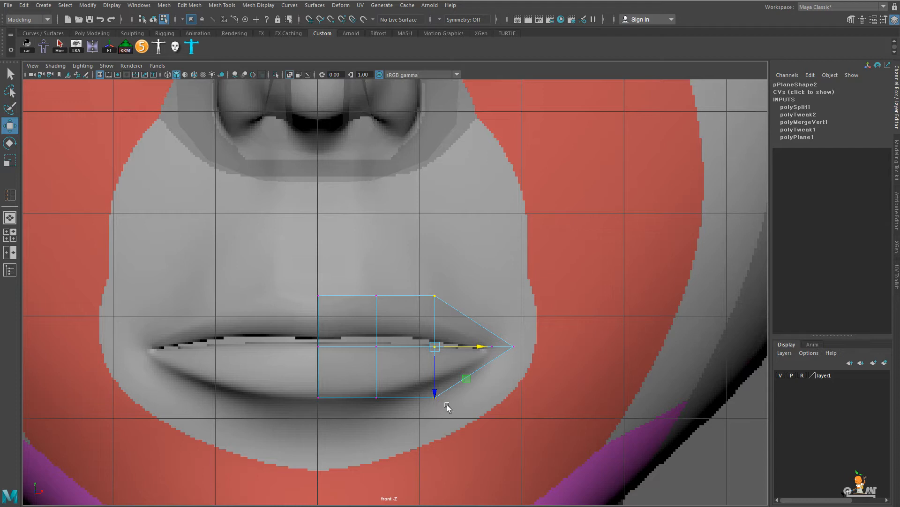
{"action": "key", "text": "r"}
{"action": "left_click_drag", "start_coordinate": [434, 389], "coordinate": [435, 379]}
{"action": "left_click_drag", "start_coordinate": [360, 281], "coordinate": [378, 348]}
{"action": "left_click_drag", "start_coordinate": [377, 391], "coordinate": [376, 388]}
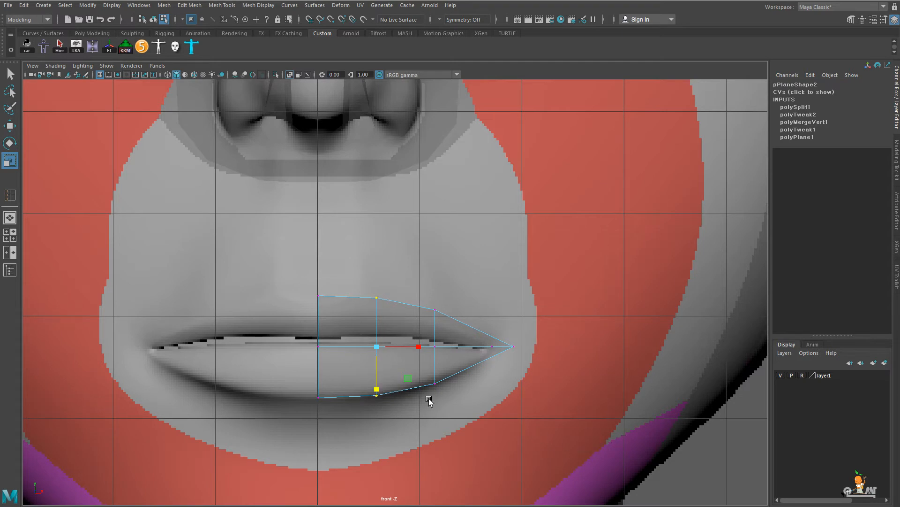
Move the two mouth-corner vertices backward in the top view to start curving the flat lip plane.
{"action": "key", "text": "space"}
{"action": "left_click_drag", "start_coordinate": [467, 397], "coordinate": [485, 370]}
{"action": "key", "text": "f"}
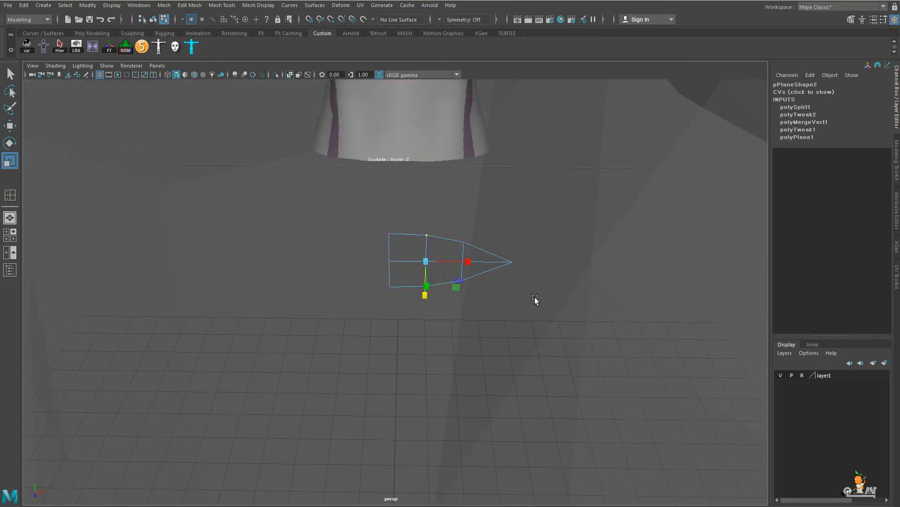
{"action": "key", "text": "space"}
{"action": "left_click_drag", "start_coordinate": [527, 313], "coordinate": [483, 316]}
{"action": "scroll", "coordinate": [388, 312], "scroll_direction": "down", "scroll_amount": 5}
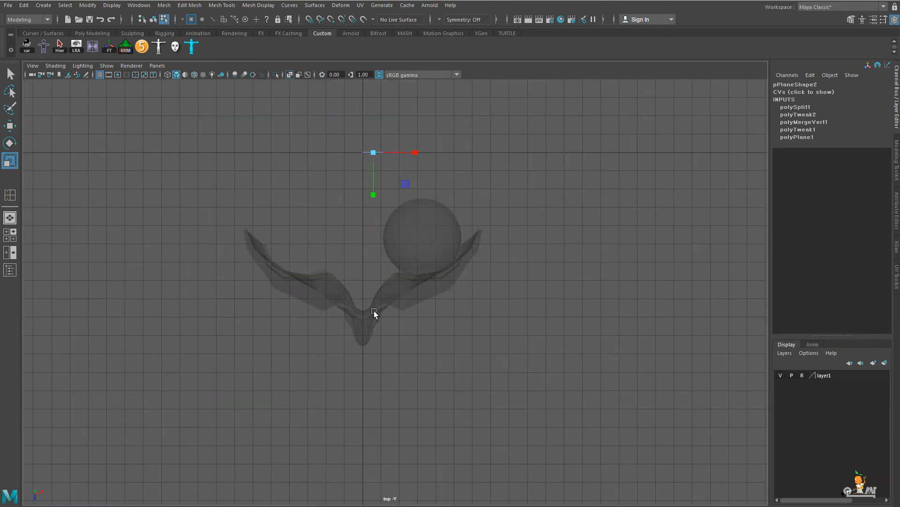
{"action": "scroll", "coordinate": [459, 330], "scroll_direction": "up", "scroll_amount": 2}
{"action": "middle_click_drag", "start_coordinate": [432, 272], "coordinate": [457, 499], "text": "alt"}
{"action": "right_click_drag", "start_coordinate": [390, 338], "coordinate": [677, 420], "text": "alt"}
{"action": "middle_click_drag", "start_coordinate": [564, 390], "coordinate": [571, 361], "text": "alt"}
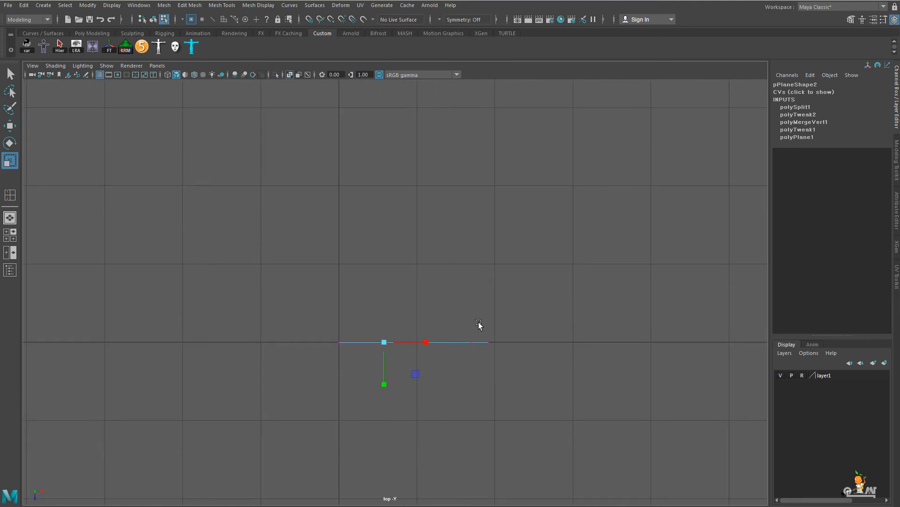
{"action": "left_click_drag", "start_coordinate": [465, 317], "coordinate": [512, 362]}
{"action": "key", "text": "w"}
{"action": "left_click_drag", "start_coordinate": [483, 389], "coordinate": [486, 366]}
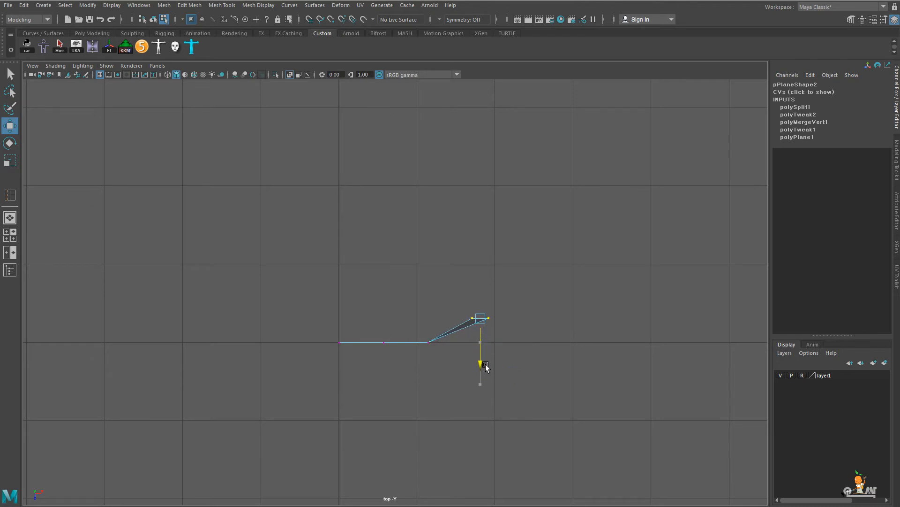
Move the outer and middle vertex columns back by progressively smaller amounts so the plane curves away from the centre line.
{"action": "mouse_move", "coordinate": [417, 329]}
{"action": "left_mouse_down"}
{"action": "mouse_move", "coordinate": [435, 398]}
{"action": "mouse_move", "coordinate": [429, 383]}
{"action": "left_mouse_up"}
{"action": "left_click_drag", "start_coordinate": [377, 320], "coordinate": [398, 403]}
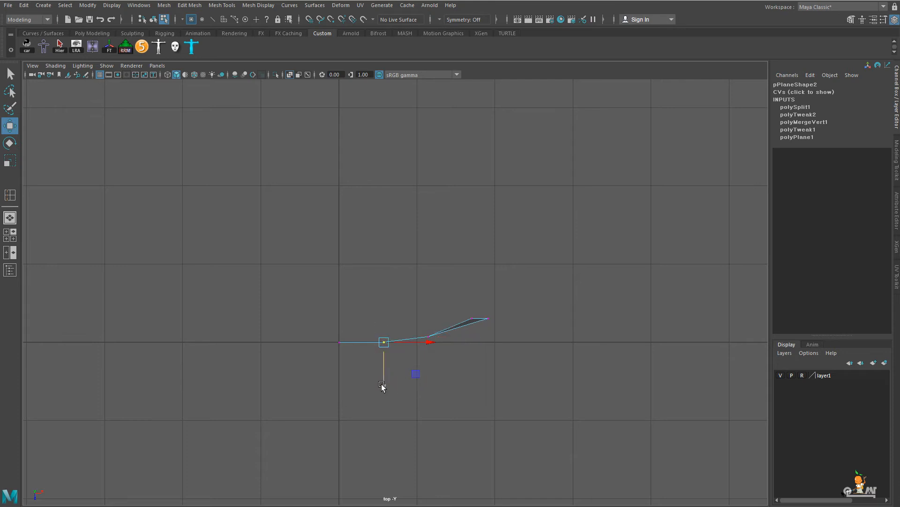
{"action": "left_click_drag", "start_coordinate": [514, 393], "coordinate": [371, 293]}
{"action": "left_click_drag", "start_coordinate": [439, 381], "coordinate": [438, 378]}
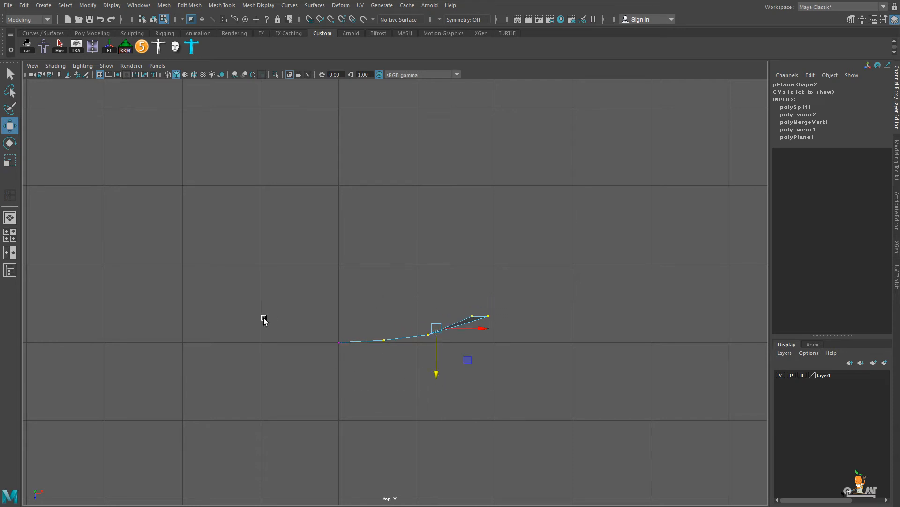
Move the whole lip plane forward to about 9.43 in Z, bringing it to the front of the face.
{"action": "right_click_drag", "start_coordinate": [540, 398], "coordinate": [342, 343], "text": "alt"}
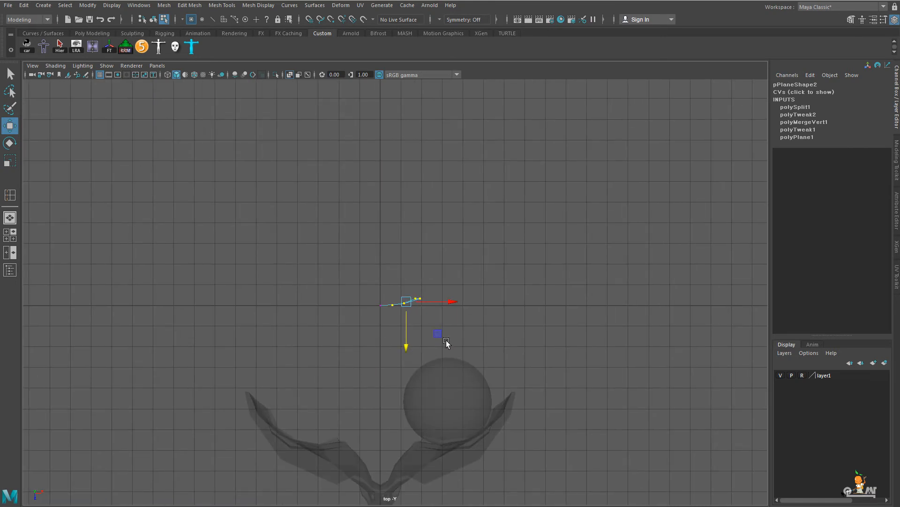
{"action": "key", "text": "F8"}
{"action": "right_click_drag", "start_coordinate": [518, 353], "coordinate": [394, 336], "text": "alt"}
{"action": "left_click_drag", "start_coordinate": [397, 349], "coordinate": [404, 469]}
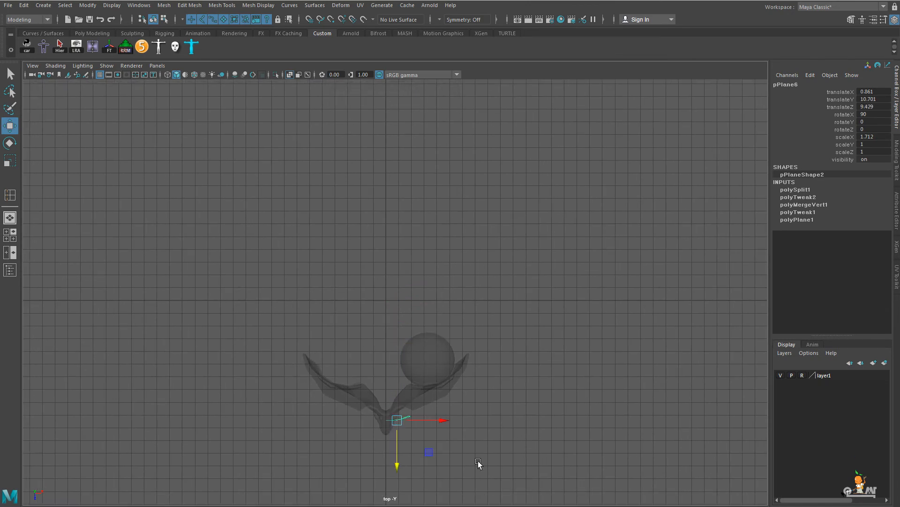
Align the lip plane with the front of the reference lips in the side view by moving it to about 9.34 in Z.
{"action": "key", "text": "space"}
{"action": "left_click_drag", "start_coordinate": [472, 446], "coordinate": [474, 474]}
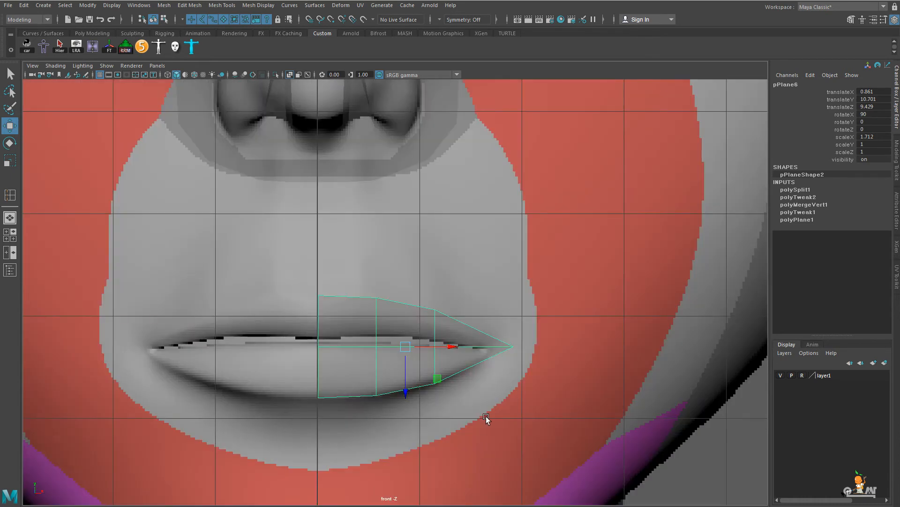
{"action": "key", "text": "space"}
{"action": "left_click_drag", "start_coordinate": [492, 390], "coordinate": [538, 390]}
{"action": "scroll", "coordinate": [537, 390], "scroll_direction": "up", "scroll_amount": 5}
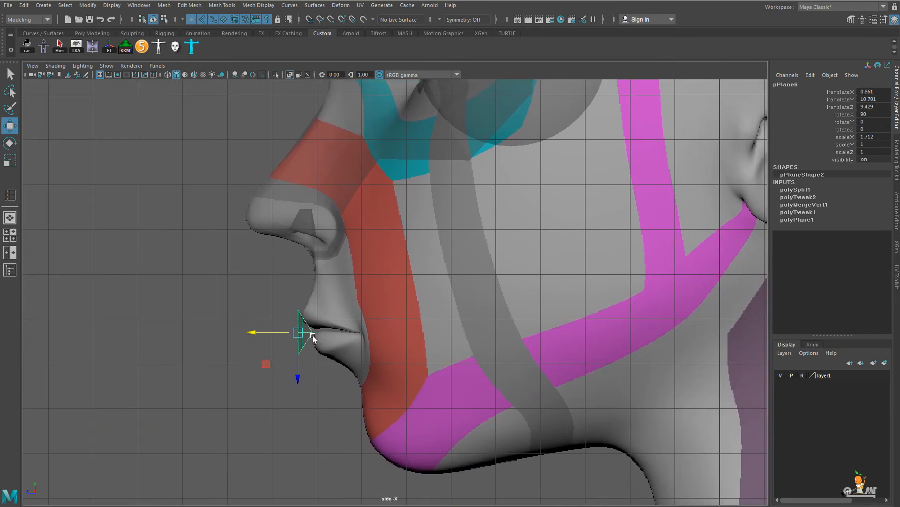
{"action": "scroll", "coordinate": [532, 381], "scroll_direction": "up", "scroll_amount": 3}
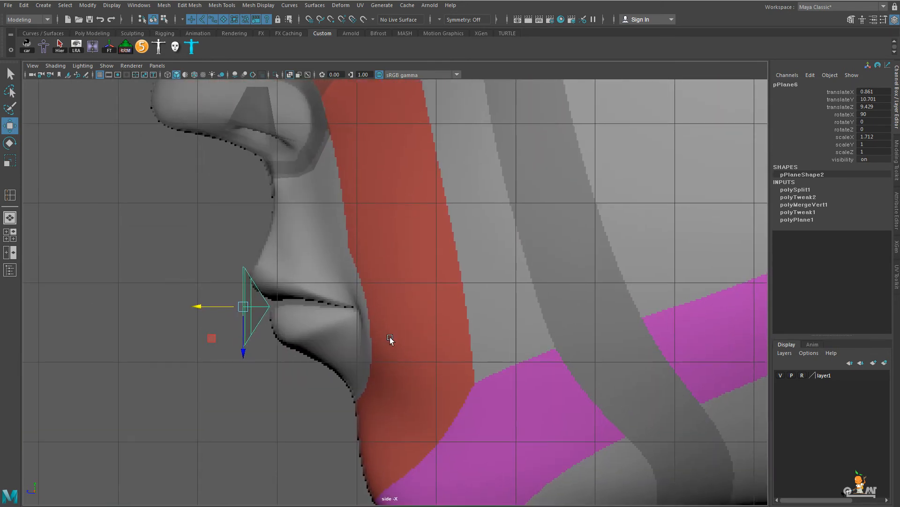
{"action": "left_click_drag", "start_coordinate": [199, 306], "coordinate": [207, 307]}
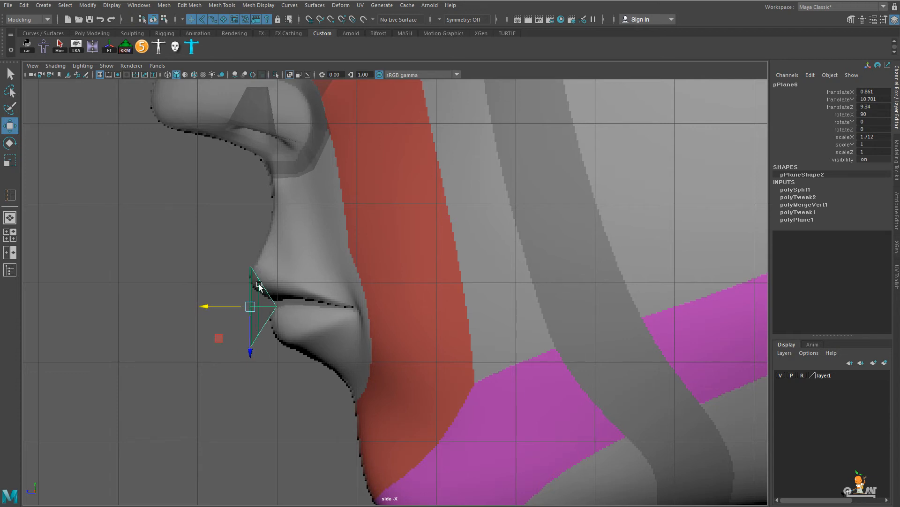
Move the corner vertices back in the side view to the reference mouth corner.
{"action": "left_click_drag", "start_coordinate": [286, 325], "coordinate": [267, 294]}
{"action": "key", "text": "F9"}
{"action": "left_click_drag", "start_coordinate": [300, 367], "coordinate": [258, 265]}
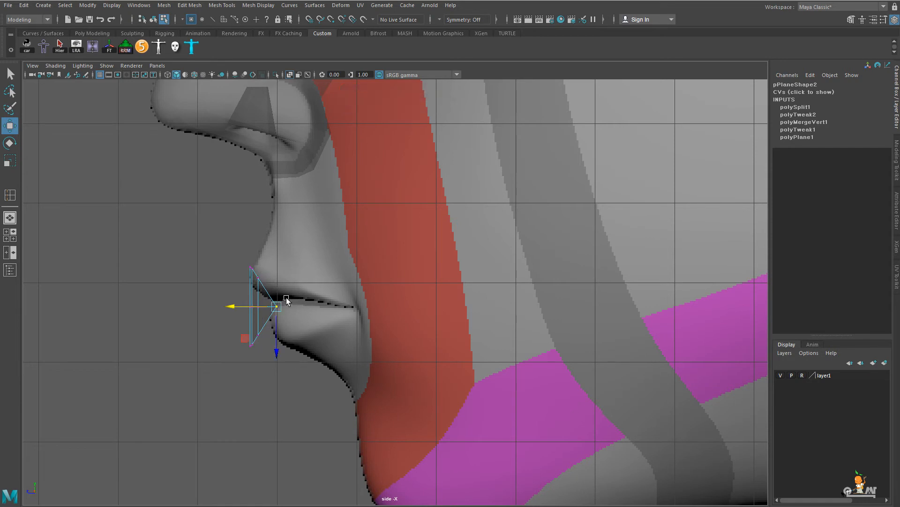
{"action": "left_click_drag", "start_coordinate": [234, 305], "coordinate": [332, 306]}
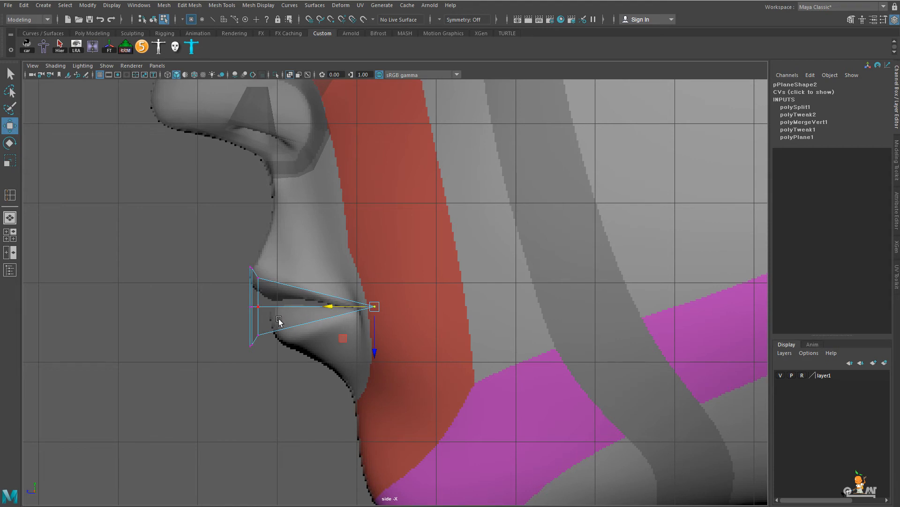
Move the outer vertex column back toward the mouth corner and scale it down vertically to follow the lip profile.
{"action": "left_click_drag", "start_coordinate": [274, 361], "coordinate": [254, 256]}
{"action": "left_click_drag", "start_coordinate": [216, 306], "coordinate": [284, 315]}
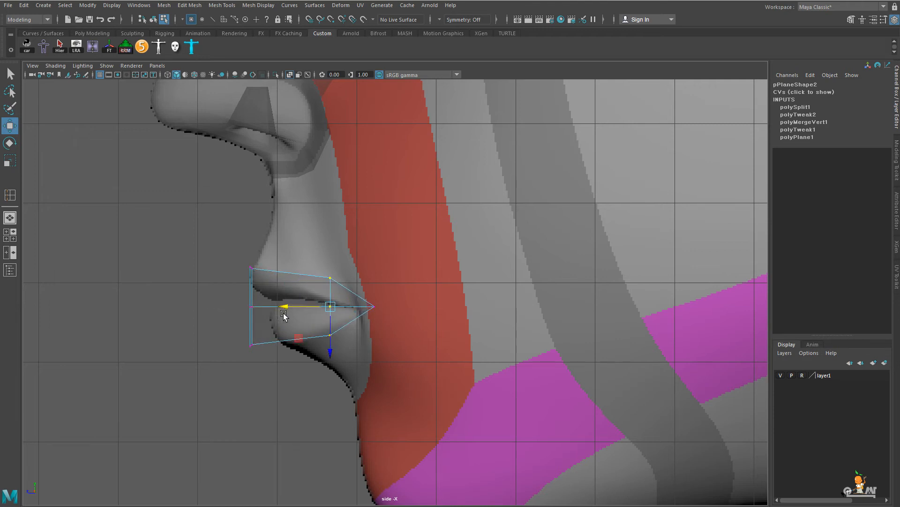
{"action": "key", "text": "r"}
{"action": "left_click_drag", "start_coordinate": [329, 348], "coordinate": [328, 331]}
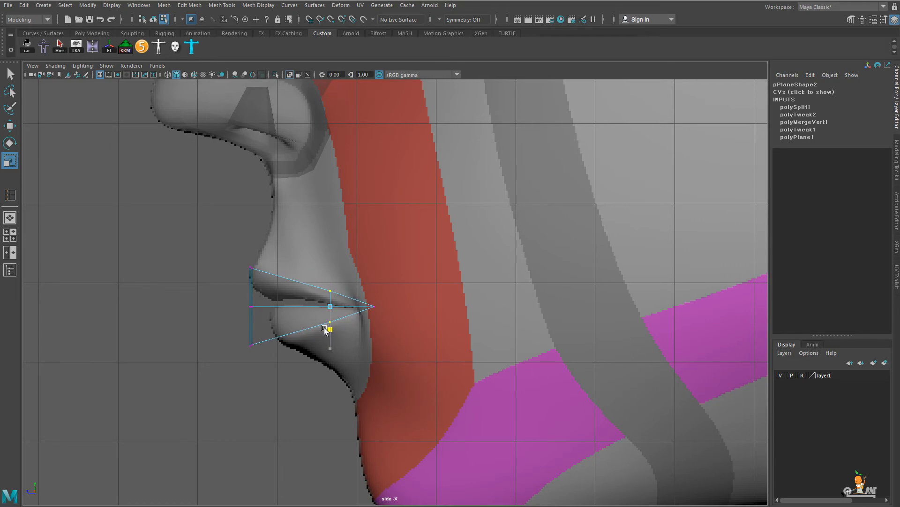
{"action": "left_click_drag", "start_coordinate": [325, 330], "coordinate": [326, 332]}
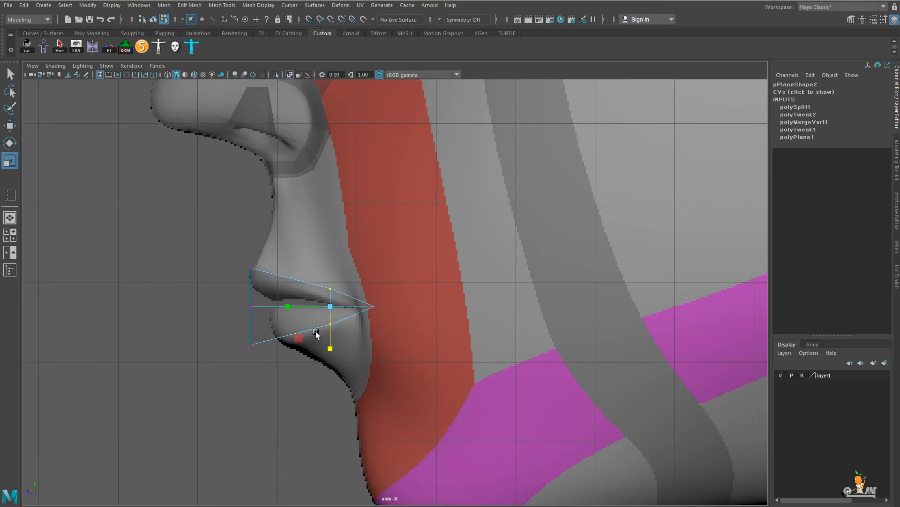
Move the middle vertex column slightly back and nudge the outer column slightly forward to round the lip profile.
{"action": "left_click_drag", "start_coordinate": [273, 374], "coordinate": [250, 263]}
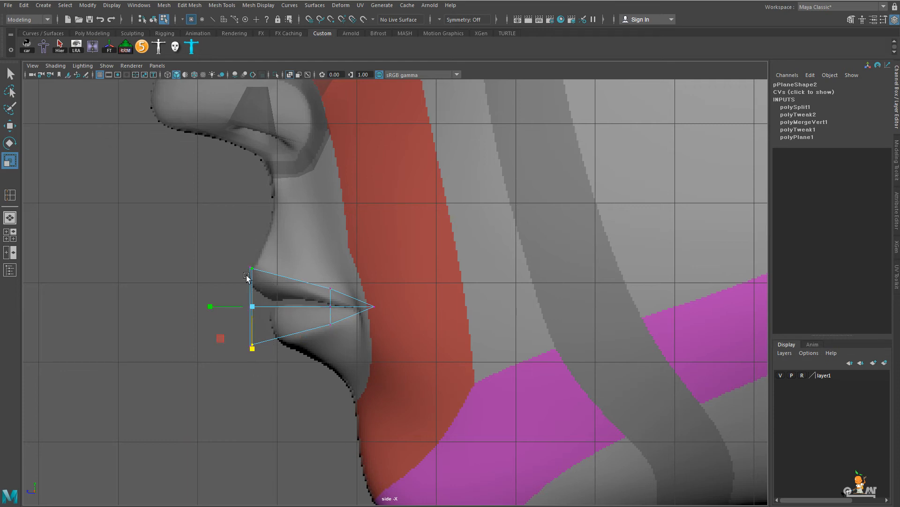
{"action": "key", "text": "w"}
{"action": "left_click_drag", "start_coordinate": [213, 308], "coordinate": [231, 310]}
{"action": "left_click_drag", "start_coordinate": [334, 355], "coordinate": [315, 266]}
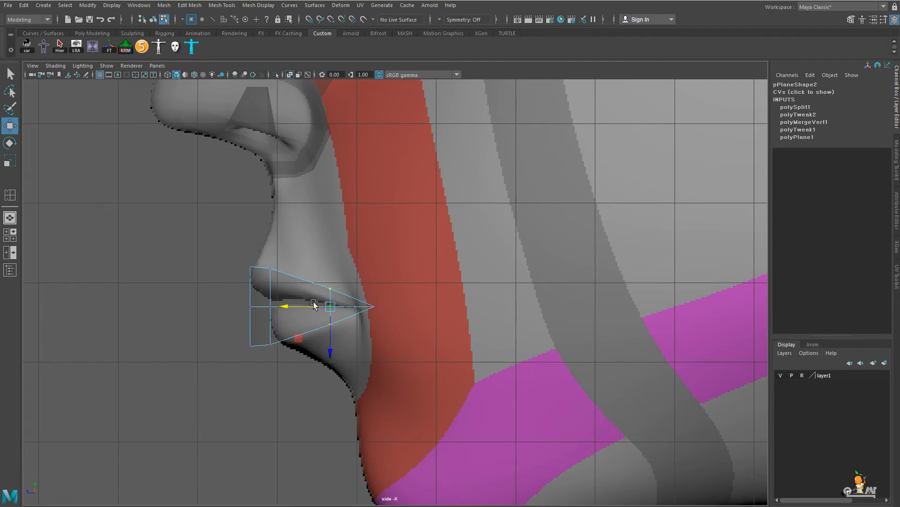
{"action": "left_click_drag", "start_coordinate": [294, 307], "coordinate": [288, 306]}
Move the outer vertex column outward in the front view, closer to the mouth corner, to follow the reference lip outline.
{"action": "key", "text": "space"}
{"action": "mouse_move", "coordinate": [386, 373]}
{"action": "left_mouse_down"}
{"action": "mouse_move", "coordinate": [398, 344]}
{"action": "mouse_move", "coordinate": [396, 364]}
{"action": "mouse_move", "coordinate": [225, 314]}
{"action": "mouse_move", "coordinate": [360, 364]}
{"action": "mouse_move", "coordinate": [347, 337]}
{"action": "mouse_move", "coordinate": [402, 358]}
{"action": "mouse_move", "coordinate": [402, 272]}
{"action": "mouse_move", "coordinate": [416, 336]}
{"action": "mouse_move", "coordinate": [539, 378]}
{"action": "mouse_move", "coordinate": [534, 337]}
{"action": "mouse_move", "coordinate": [670, 395]}
{"action": "mouse_move", "coordinate": [565, 354]}
{"action": "left_mouse_up"}
{"action": "mouse_move", "coordinate": [507, 364]}
{"action": "left_mouse_down", "text": "alt"}
{"action": "mouse_move", "coordinate": [551, 324]}
{"action": "mouse_move", "coordinate": [505, 328]}
{"action": "left_mouse_up", "text": "alt"}
{"action": "key", "text": "space"}
{"action": "left_click_drag", "start_coordinate": [521, 391], "coordinate": [511, 372]}
{"action": "right_click_drag", "start_coordinate": [514, 379], "coordinate": [645, 422], "text": "alt"}
{"action": "middle_click_drag", "start_coordinate": [613, 399], "coordinate": [628, 363], "text": "alt"}
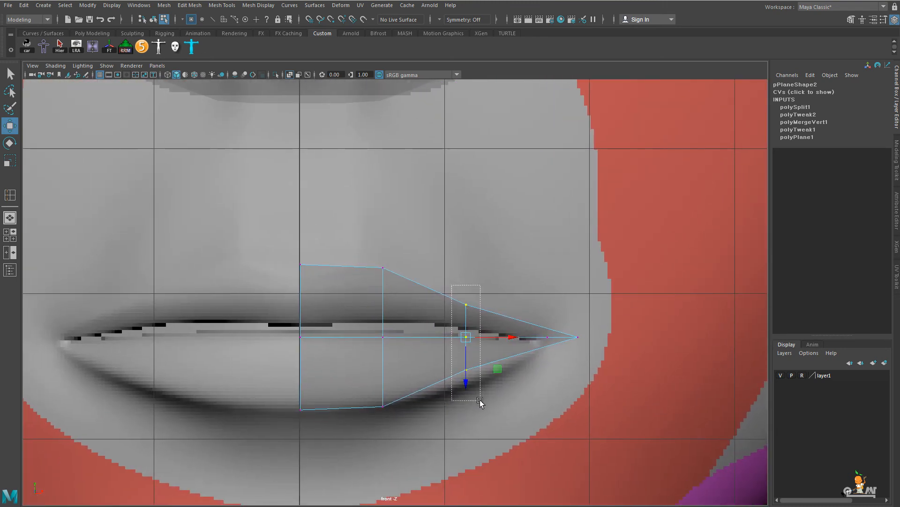
{"action": "left_click_drag", "start_coordinate": [509, 337], "coordinate": [522, 345]}
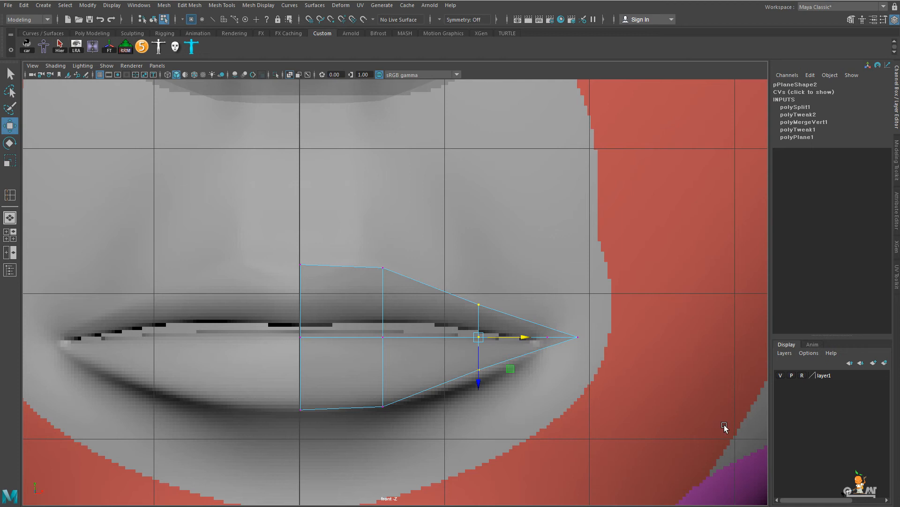
{"action": "left_click_drag", "start_coordinate": [517, 339], "coordinate": [527, 340]}
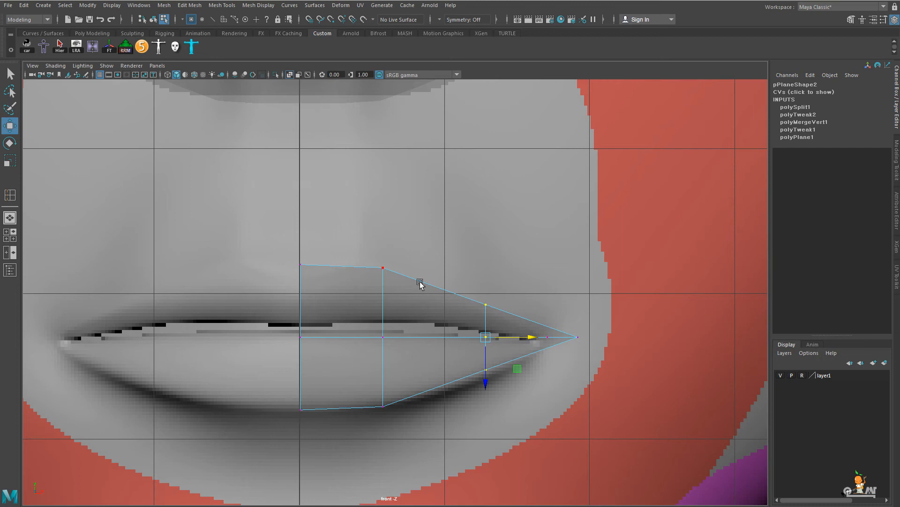
Use Multi-Cut to slice a vertical edge through the half-lip mesh between its middle and outer vertex columns.
{"action": "right_click", "coordinate": [435, 334], "text": "shift"}
{"action": "left_click", "coordinate": [388, 334]}
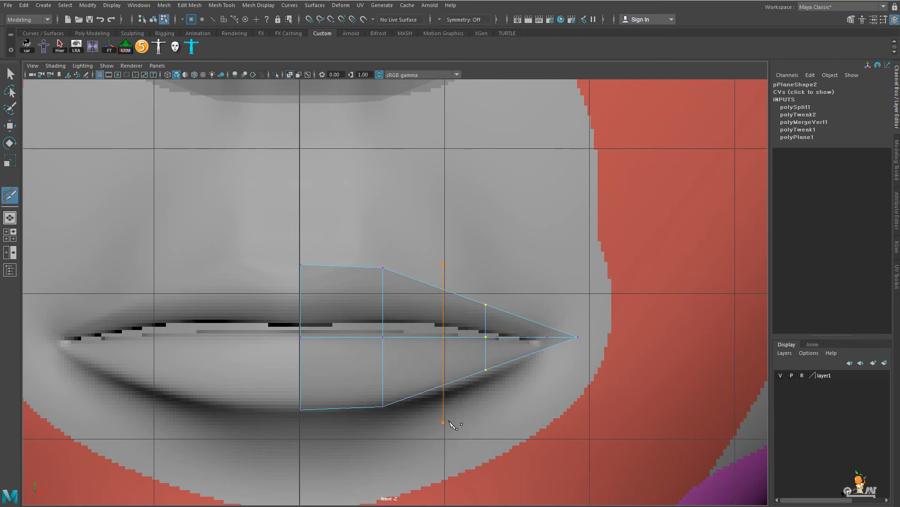
{"action": "left_click_drag", "start_coordinate": [449, 423], "coordinate": [449, 423]}
In the top view, move the newly cut vertex column and the outer column slightly outward and forward to round the lip curve.
{"action": "scroll", "coordinate": [553, 408], "scroll_direction": "down", "scroll_amount": 6}
{"action": "key", "text": "space"}
{"action": "left_click_drag", "start_coordinate": [496, 380], "coordinate": [448, 383]}
{"action": "scroll", "coordinate": [563, 311], "scroll_direction": "up", "scroll_amount": 5}
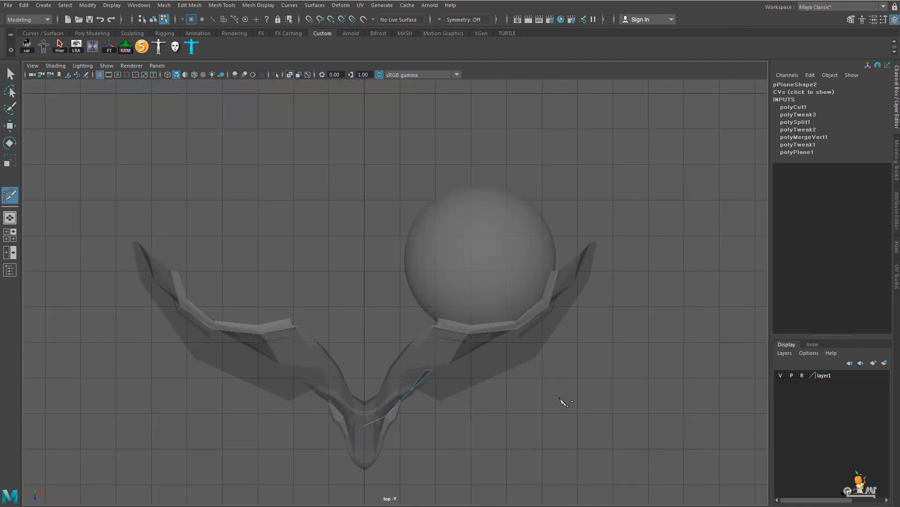
{"action": "scroll", "coordinate": [656, 424], "scroll_direction": "up", "scroll_amount": 6}
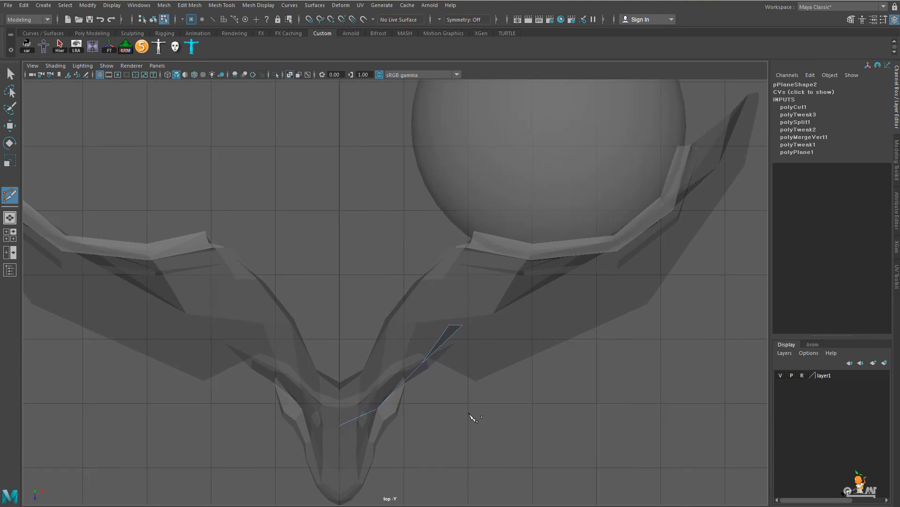
{"action": "key", "text": "w"}
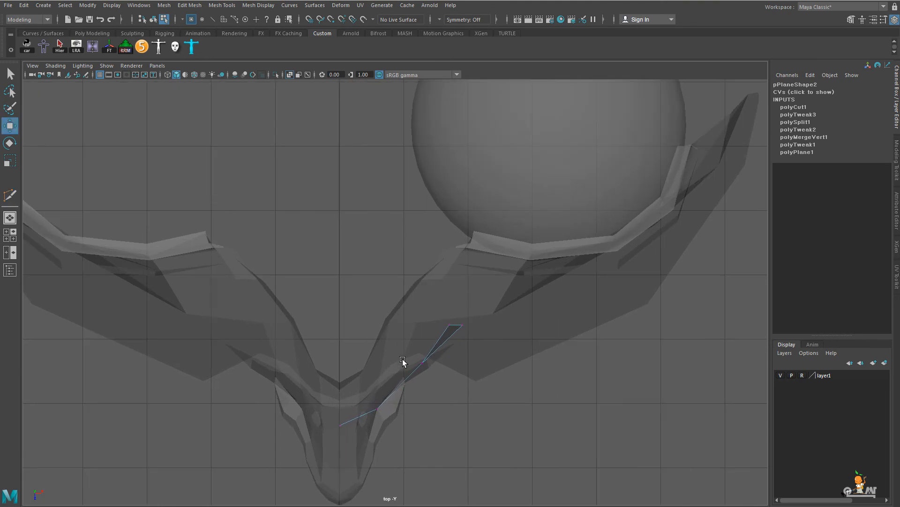
{"action": "left_click_drag", "start_coordinate": [385, 346], "coordinate": [433, 392]}
{"action": "middle_click_drag", "start_coordinate": [432, 393], "coordinate": [451, 408]}
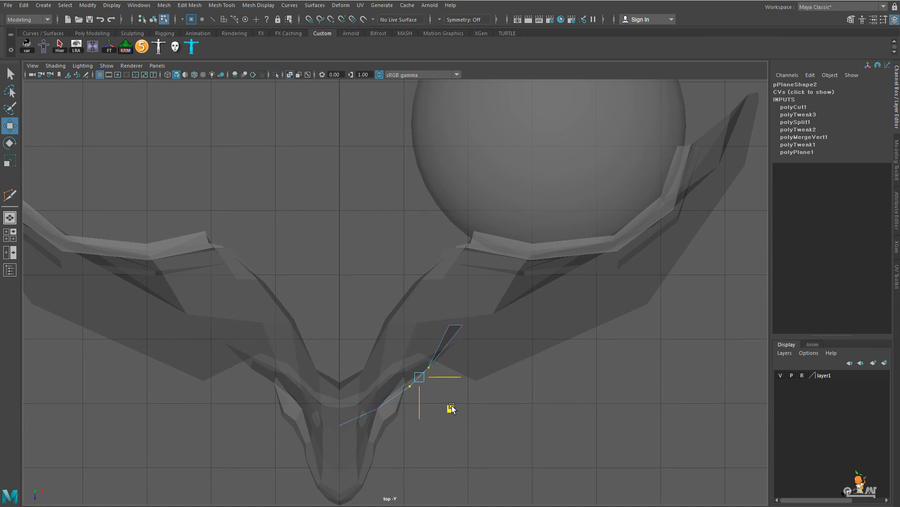
Move only the outer vertex column slightly farther outward in the top view to smooth the curve toward the mouth corner.
{"action": "left_click", "coordinate": [471, 361]}
{"action": "left_click_drag", "start_coordinate": [417, 353], "coordinate": [443, 384]}
{"action": "middle_click_drag", "start_coordinate": [460, 400], "coordinate": [466, 398]}
{"action": "scroll", "coordinate": [525, 438], "scroll_direction": "up", "scroll_amount": 3}
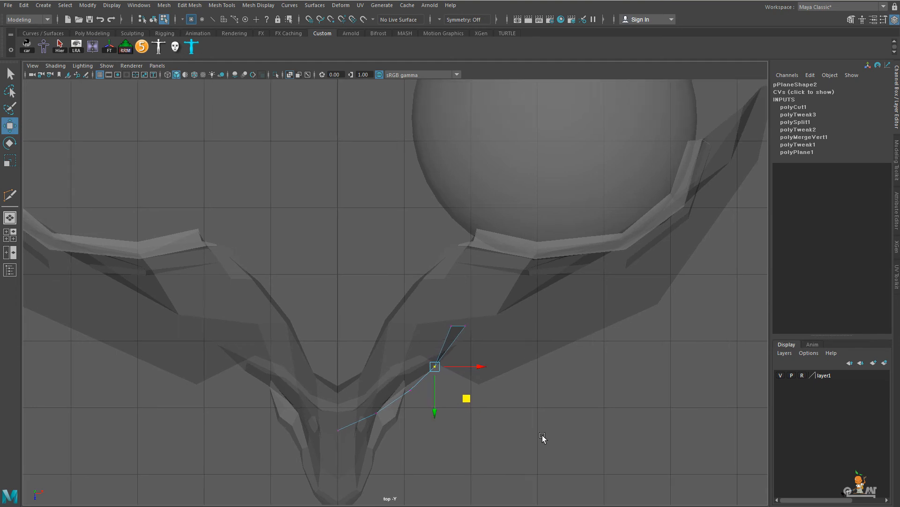
Snap the innermost vertex column to the vertical centre line in the front view and return to object selection mode.
{"action": "key", "text": "space"}
{"action": "left_click_drag", "start_coordinate": [509, 414], "coordinate": [503, 386]}
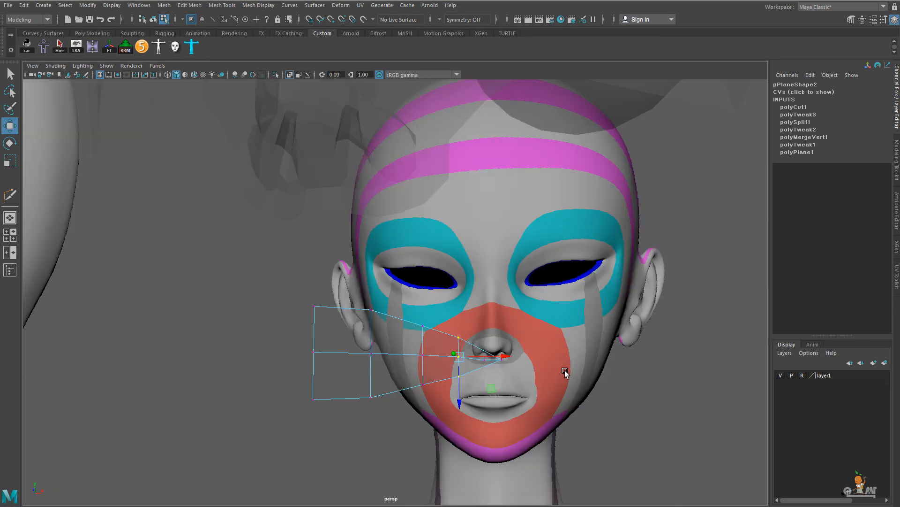
{"action": "key", "text": "f"}
{"action": "right_click_drag", "start_coordinate": [484, 316], "coordinate": [566, 354], "text": "alt"}
{"action": "left_click_drag", "start_coordinate": [498, 336], "coordinate": [474, 390], "text": "alt"}
{"action": "key", "text": "space"}
{"action": "scroll", "coordinate": [557, 357], "scroll_direction": "up", "scroll_amount": 2}
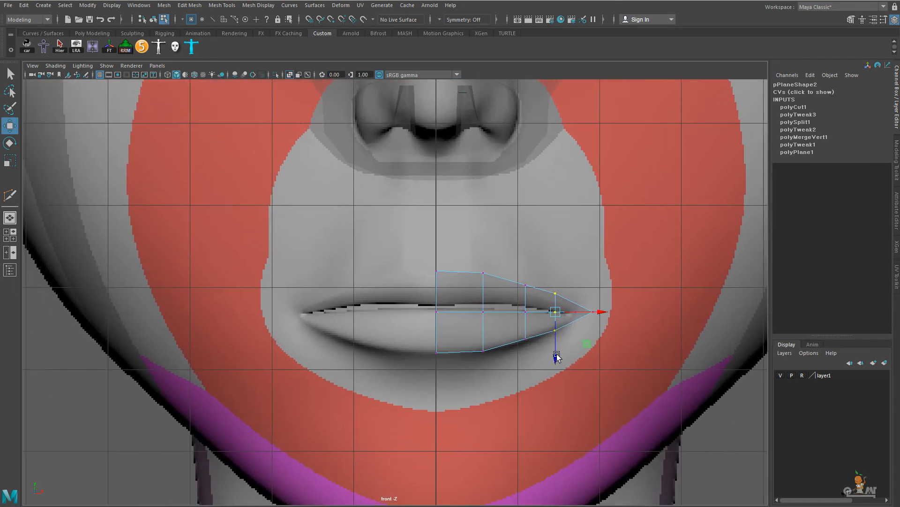
{"action": "mouse_move", "coordinate": [412, 249]}
{"action": "left_mouse_down"}
{"action": "mouse_move", "coordinate": [455, 378]}
{"action": "mouse_move", "coordinate": [461, 371]}
{"action": "left_mouse_up"}
{"action": "key", "text": "x"}
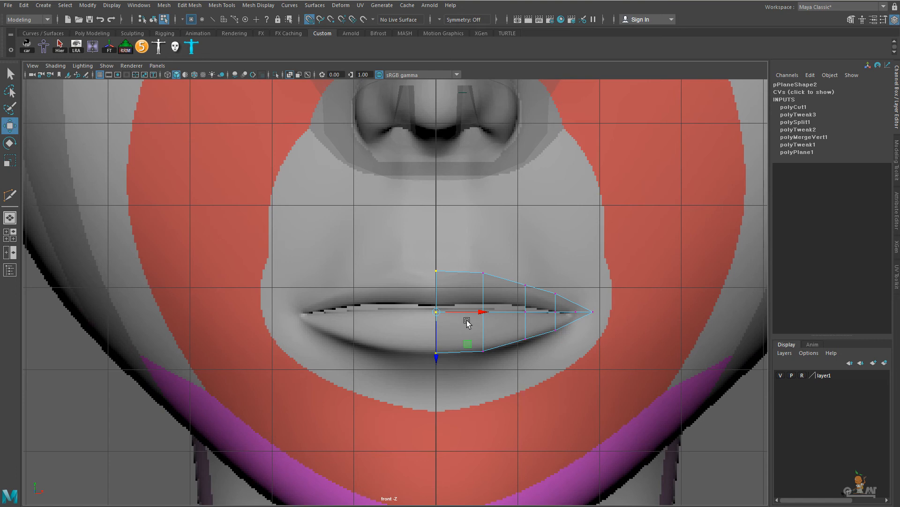
{"action": "left_click_drag", "start_coordinate": [476, 310], "coordinate": [456, 328]}
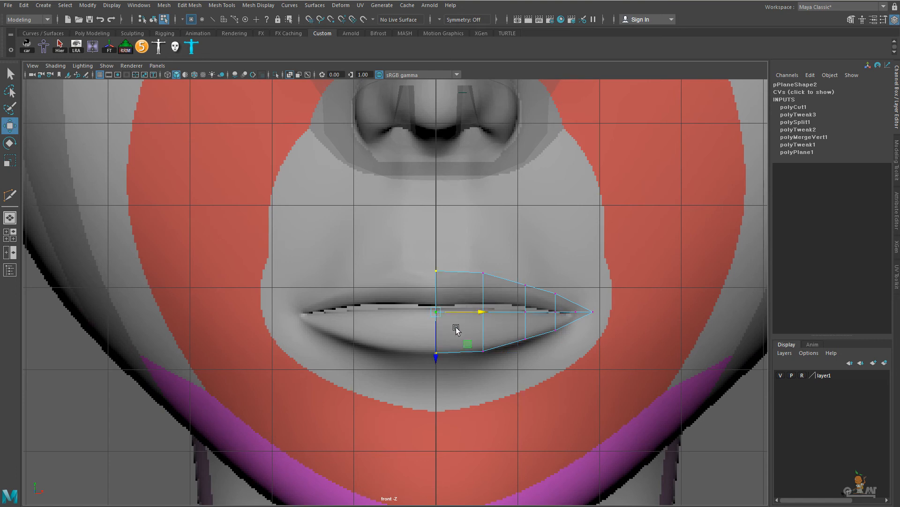
{"action": "key", "text": "F8"}
{"action": "key", "text": "F8"}
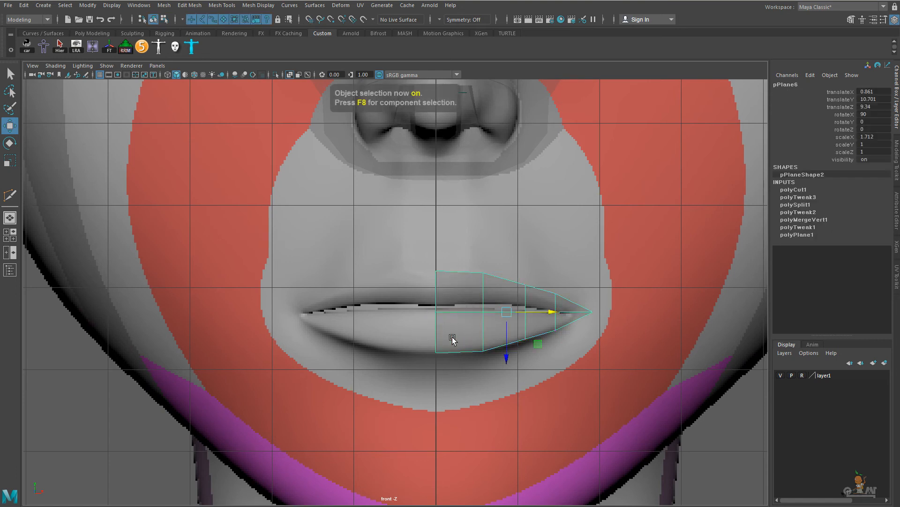
{"action": "key", "text": "x"}
{"action": "left_click_drag", "start_coordinate": [542, 317], "coordinate": [466, 310]}
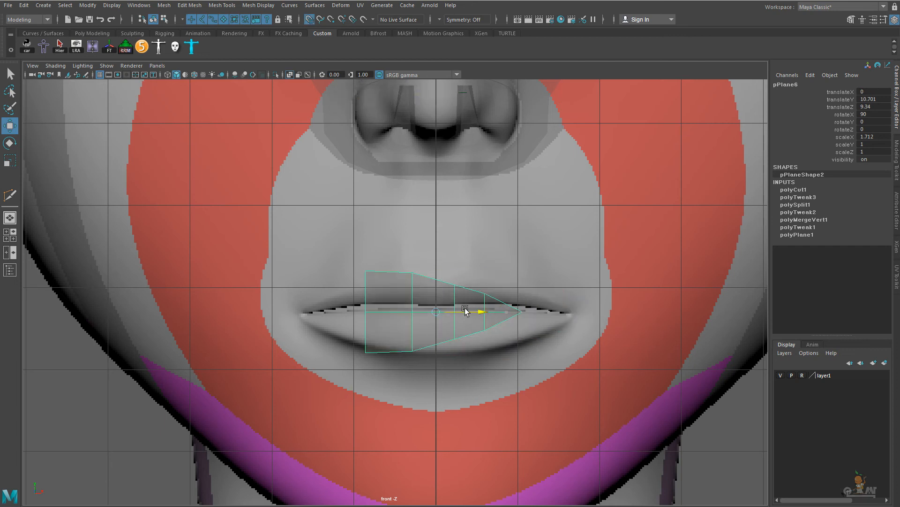
{"action": "key", "text": "ctrl+z"}
Snap the half-lip object's pivot horizontally onto the vertical centre line of the face.
{"action": "key", "text": "d"}
{"action": "key", "text": "x"}
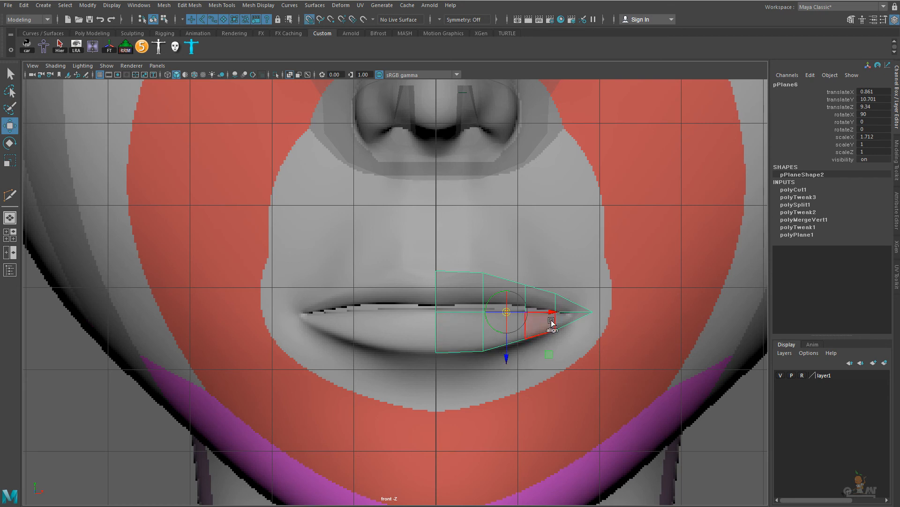
{"action": "left_click_drag", "start_coordinate": [552, 312], "coordinate": [445, 309]}
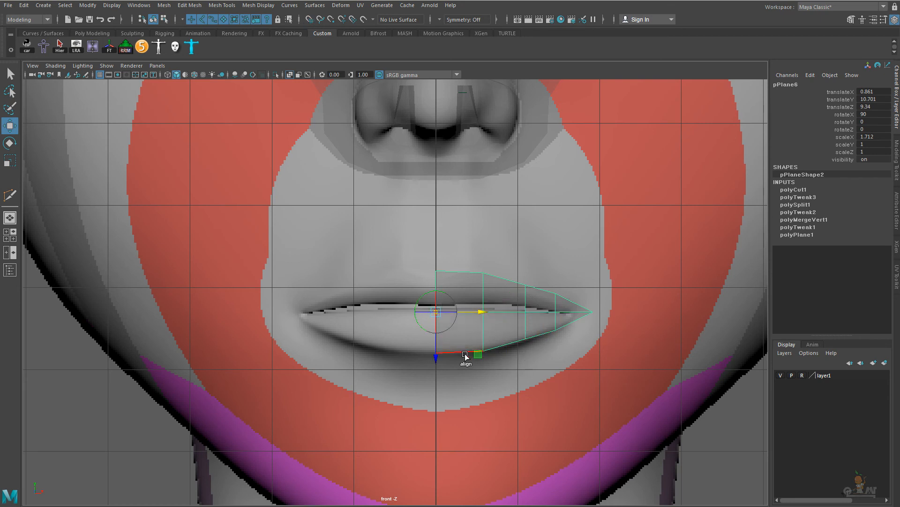
{"action": "key", "text": "d"}
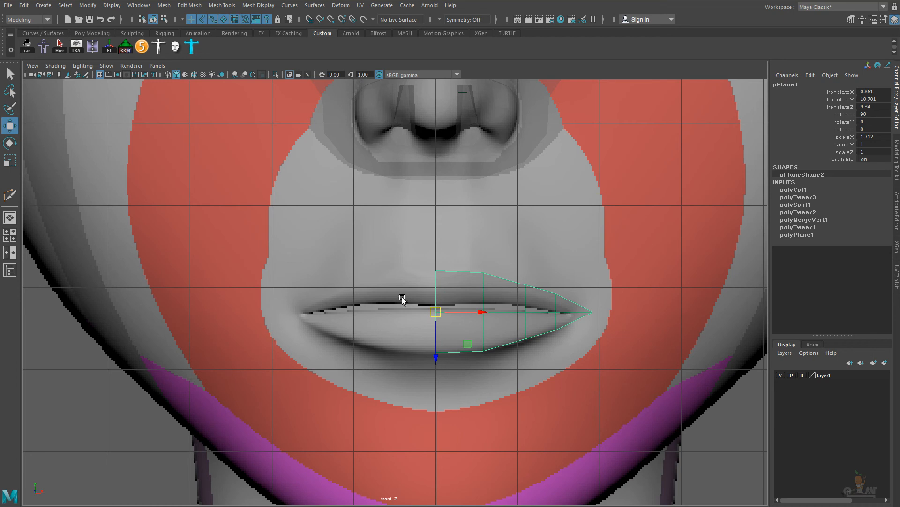
Mirror the half-lip mesh across the centre with Duplicate Special, using Instance geometry, Scale X -1 and 1 copy.
{"action": "left_click", "coordinate": [24, 5]}
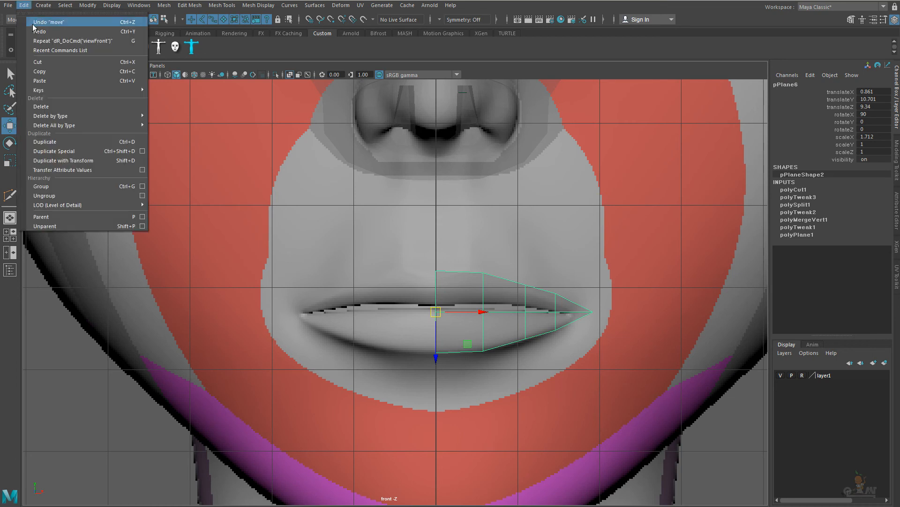
{"action": "mouse_move", "coordinate": [68, 128]}
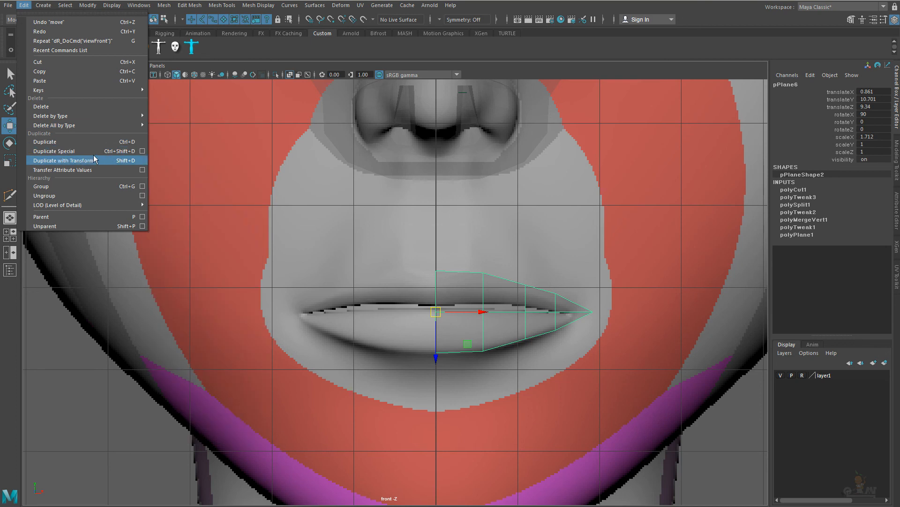
{"action": "left_click", "coordinate": [142, 151]}
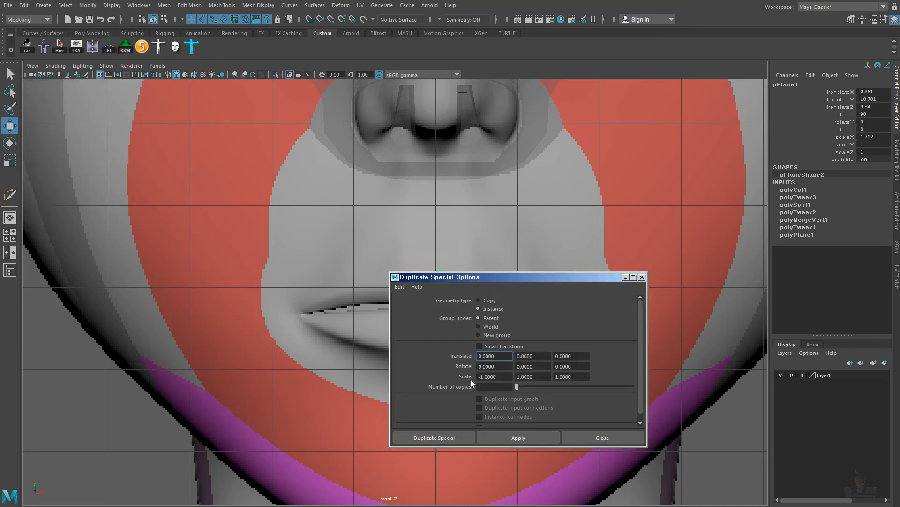
{"action": "left_click", "coordinate": [525, 436]}
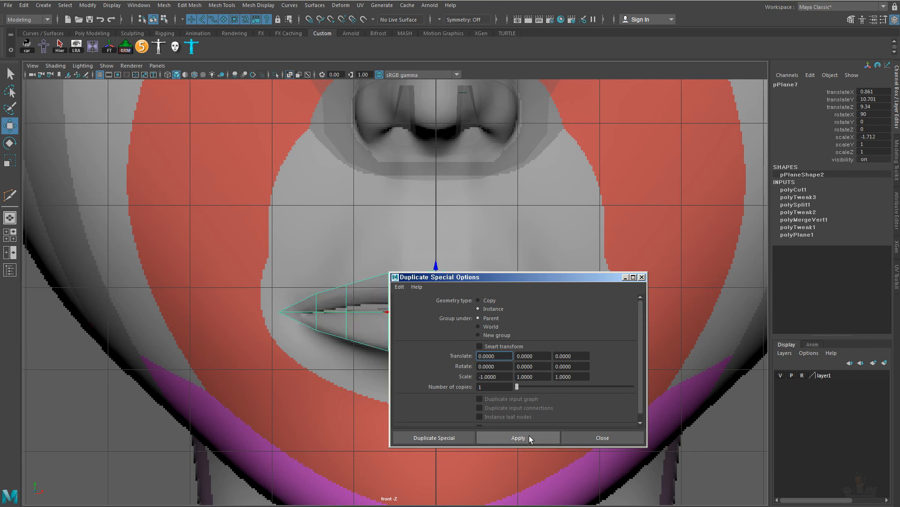
{"action": "left_click", "coordinate": [587, 438]}
Select both lip halves and toggle X-ray shading off and back on to check the mirrored mouth against the reference head.
{"action": "left_click", "coordinate": [467, 335], "text": "shift"}
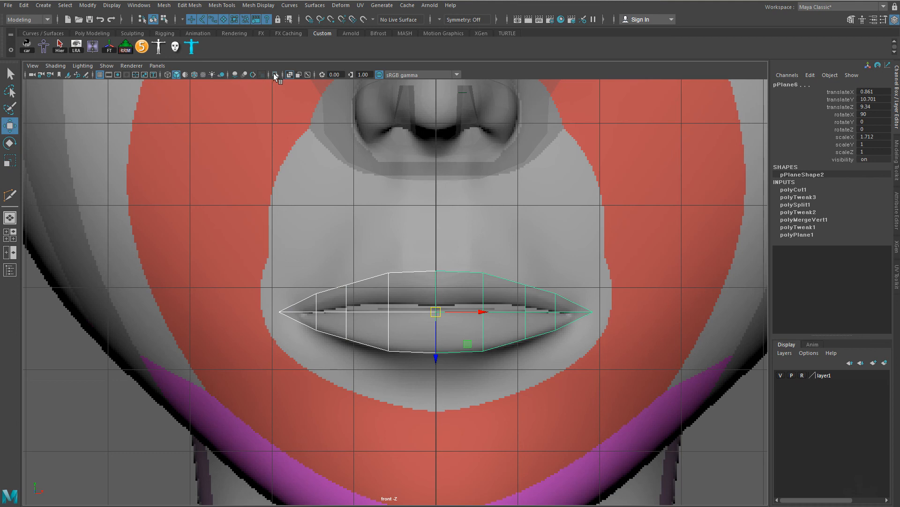
{"action": "left_click", "coordinate": [288, 74]}
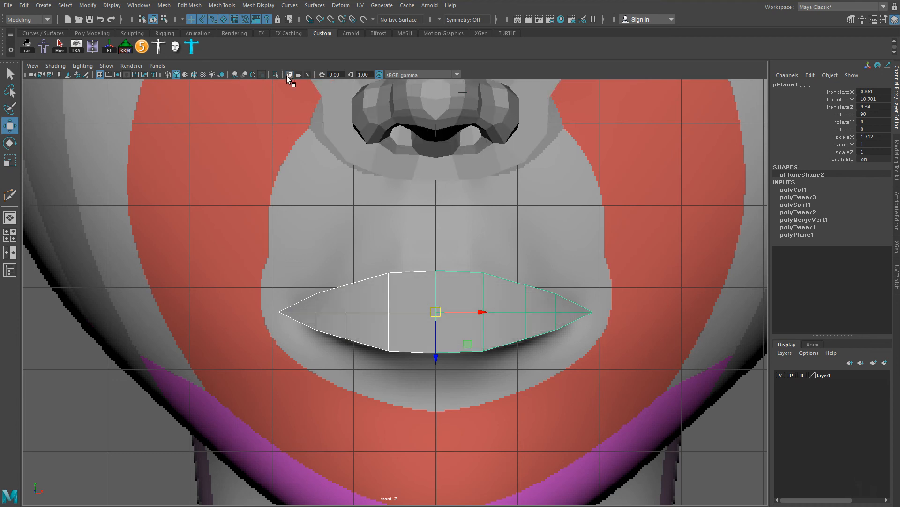
{"action": "scroll", "coordinate": [544, 371], "scroll_direction": "up", "scroll_amount": 1}
{"action": "key", "text": "space"}
{"action": "left_click_drag", "start_coordinate": [527, 354], "coordinate": [496, 342]}
{"action": "left_click_drag", "start_coordinate": [563, 382], "coordinate": [580, 364]}
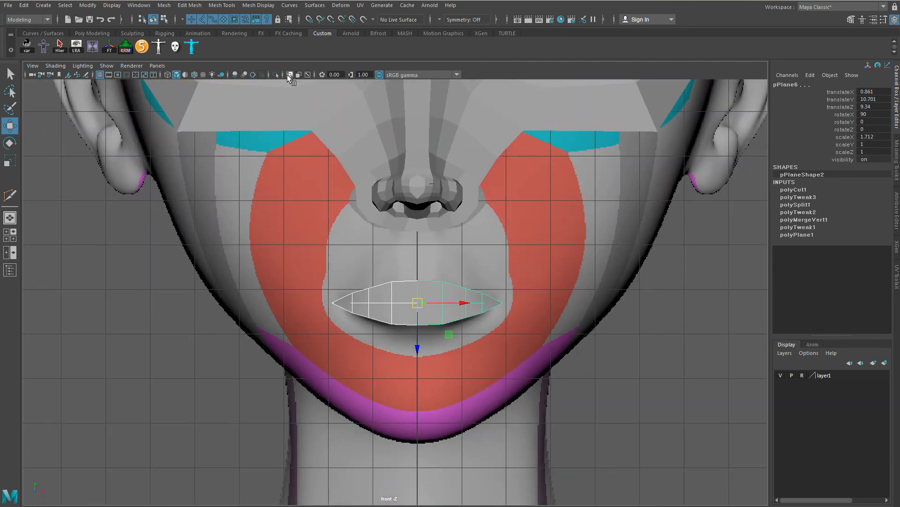
{"action": "left_click", "coordinate": [289, 75]}
{"action": "scroll", "coordinate": [654, 297], "scroll_direction": "up", "scroll_amount": 2}
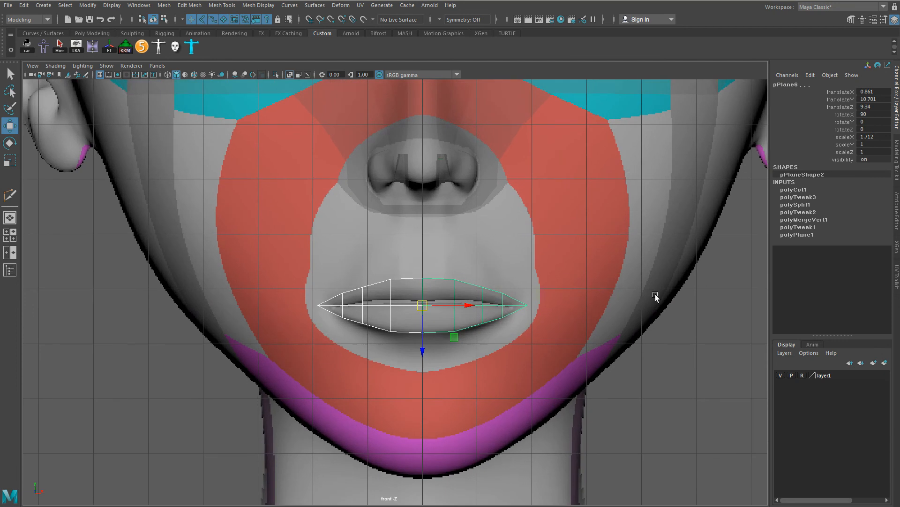